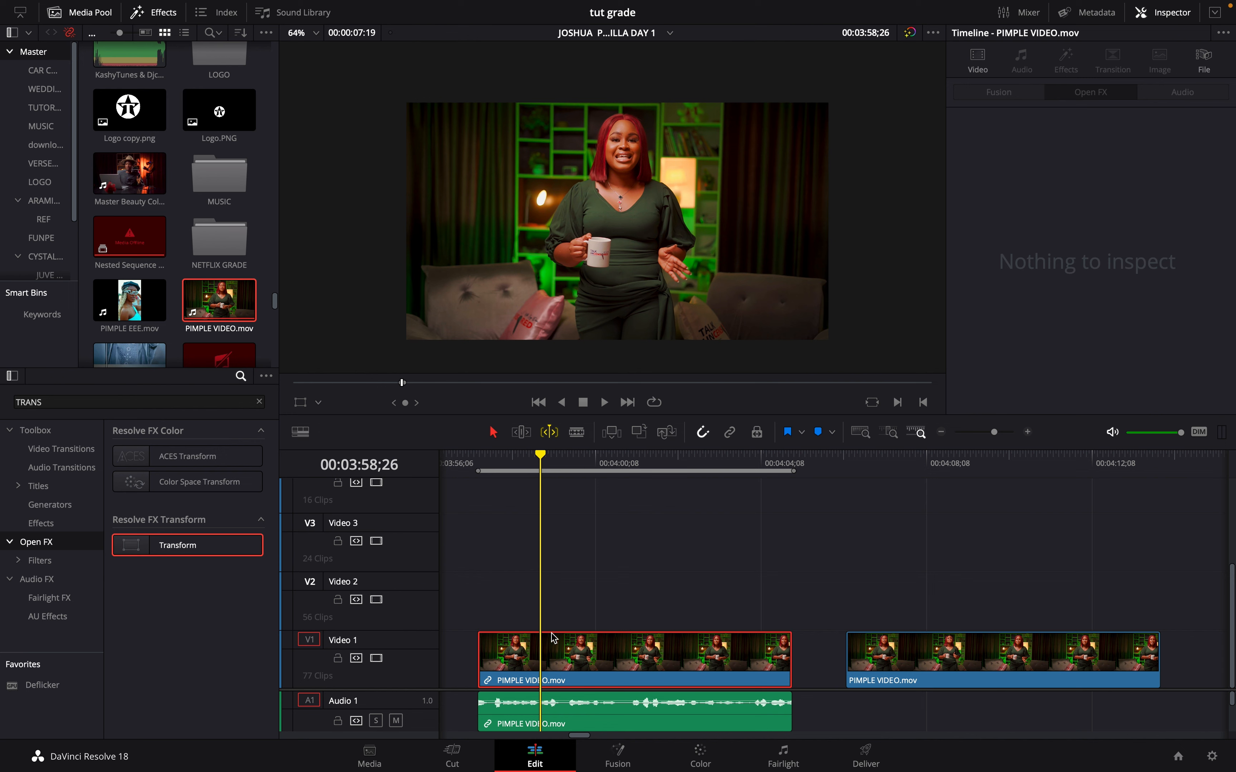
Find the Transform effect by searching for "TRANS" and apply it to the first PIMPLE VIDEO.mov clip on Video 1.
left_click(259, 401)
type("TRANS")
left_click_drag(168, 544, 669, 677)
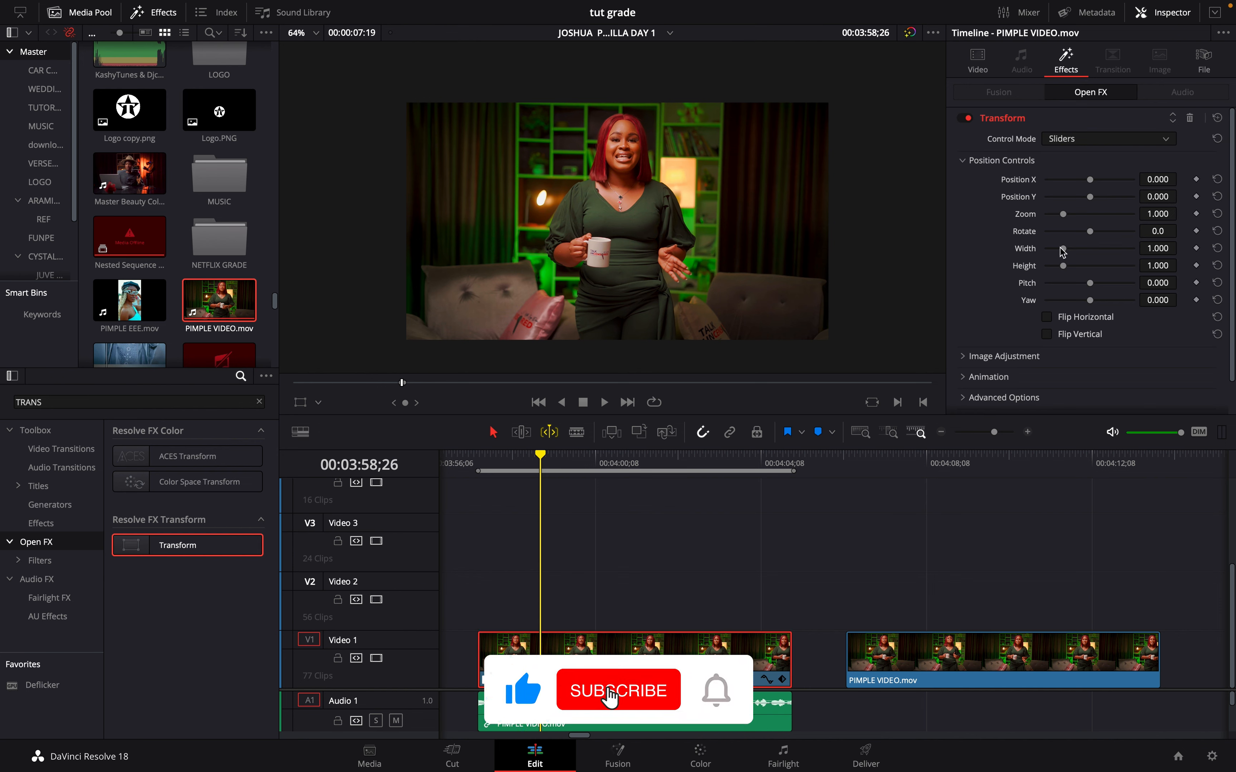
Set the Transform effect's Edge Behaviour to Wrap-Around in its advanced options.
scroll(991, 358, "down", 2)
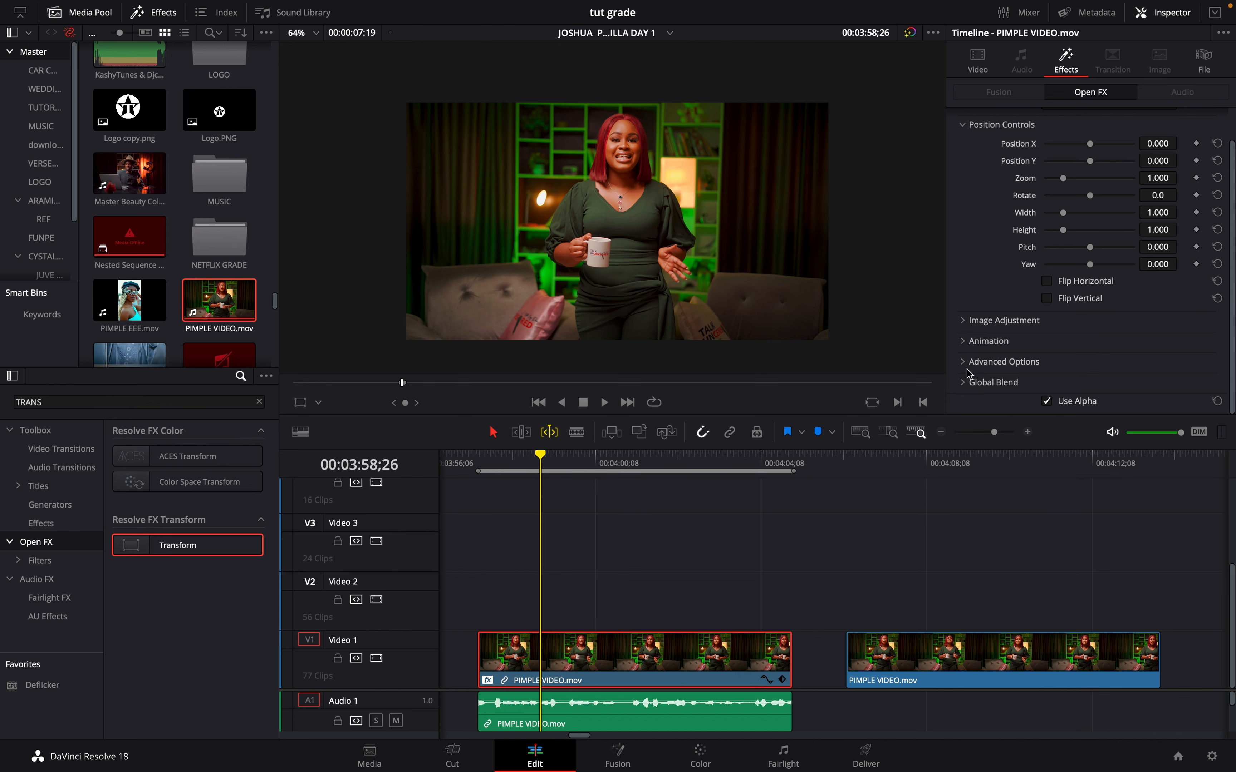
left_click(983, 363)
scroll(1053, 352, "down", 3)
left_click(1085, 311)
left_click(1068, 373)
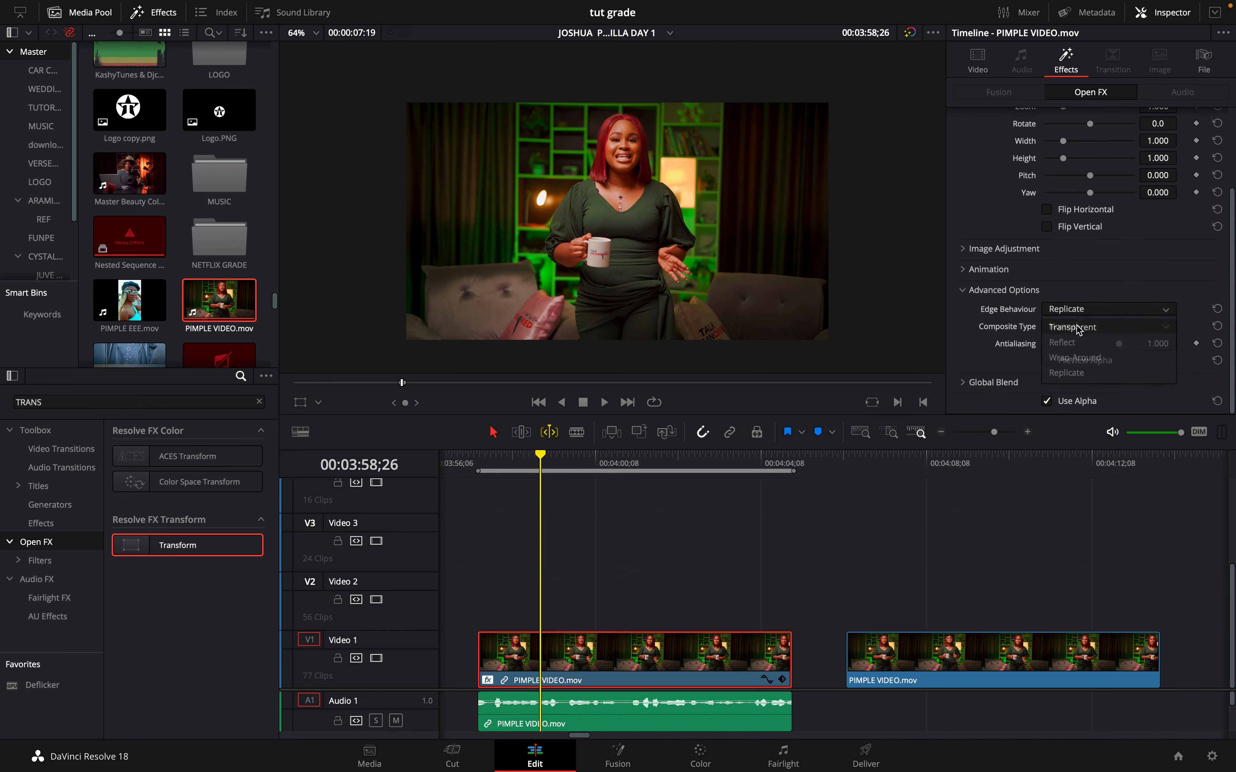
key("ctrl+z")
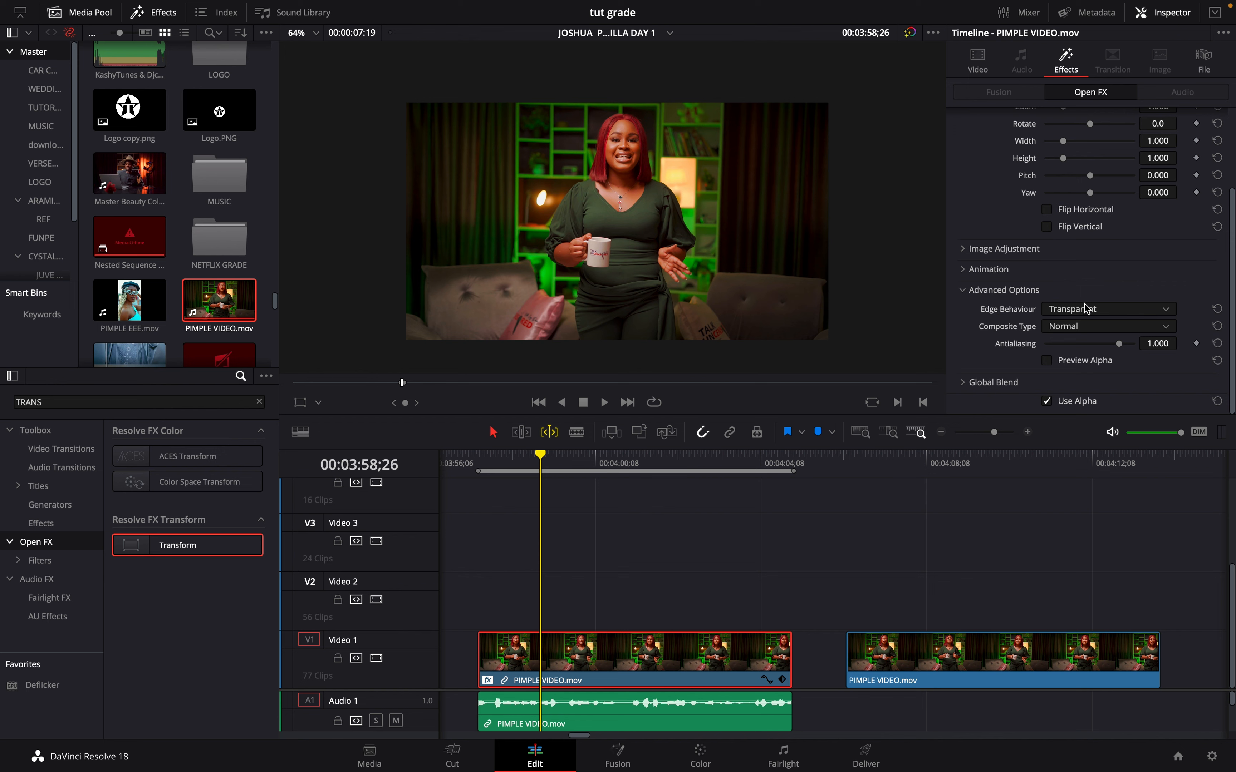
left_click(1078, 309)
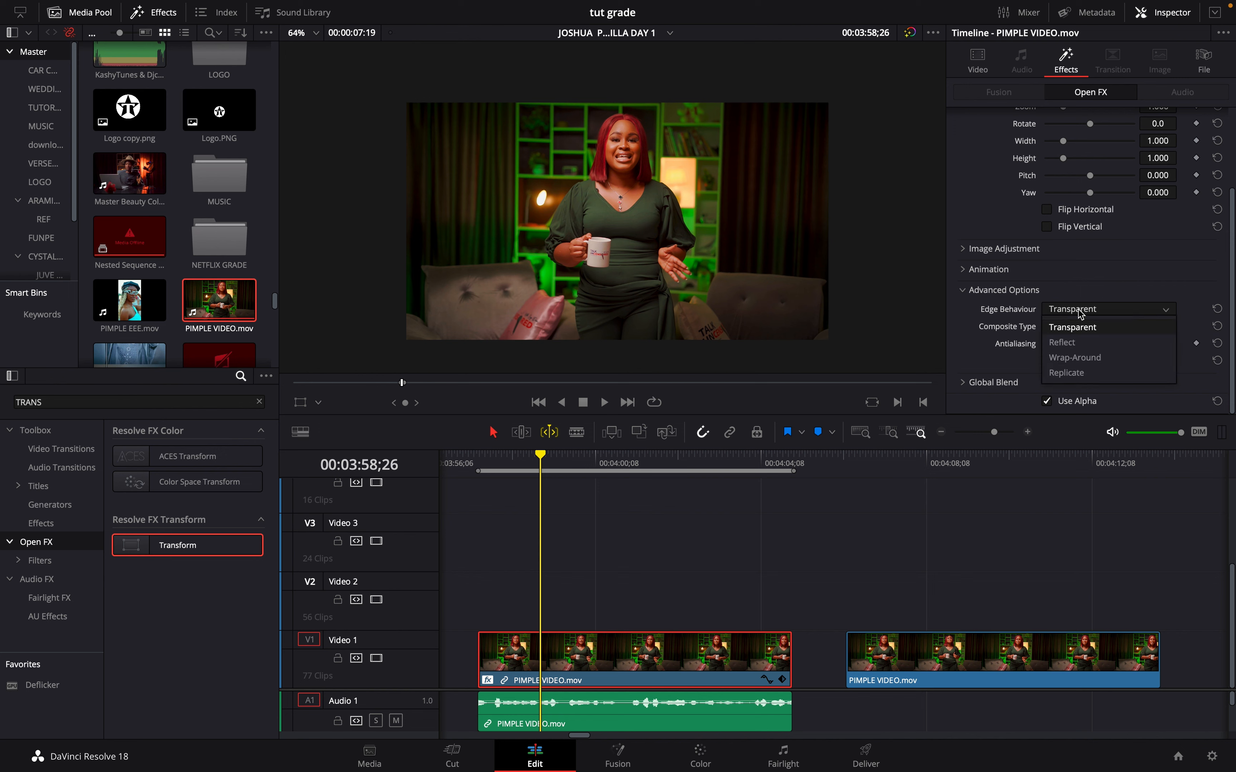
left_click(1064, 358)
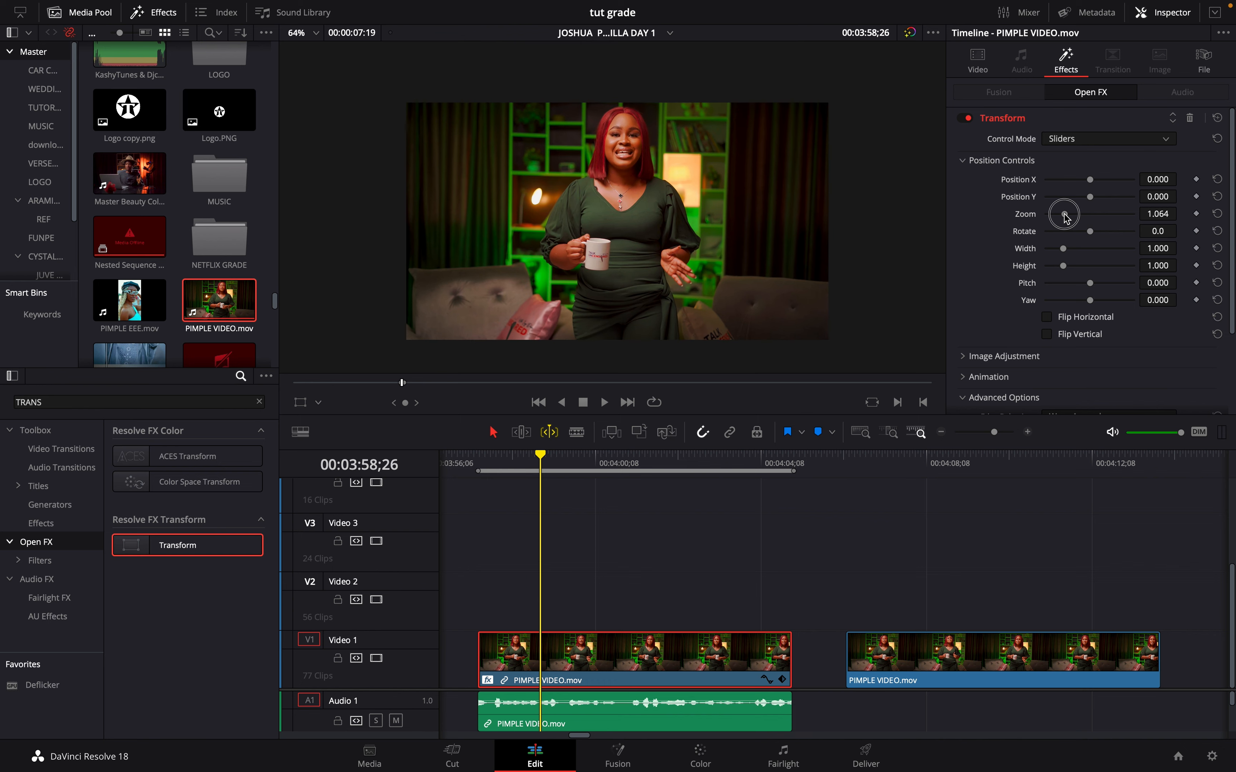
Try the wrap-around effect at a Zoom of 0.250 and reset the Zoom.
left_click_drag(1065, 216, 1032, 220)
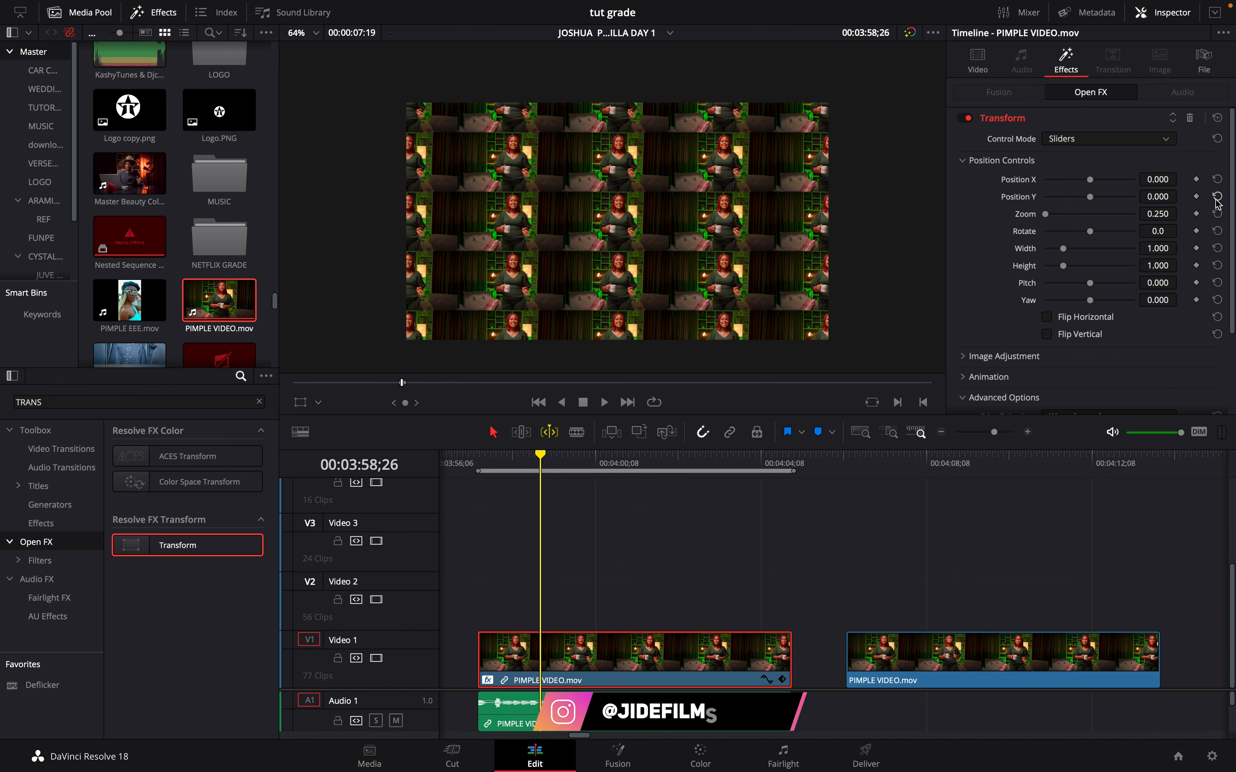
left_click(1217, 213)
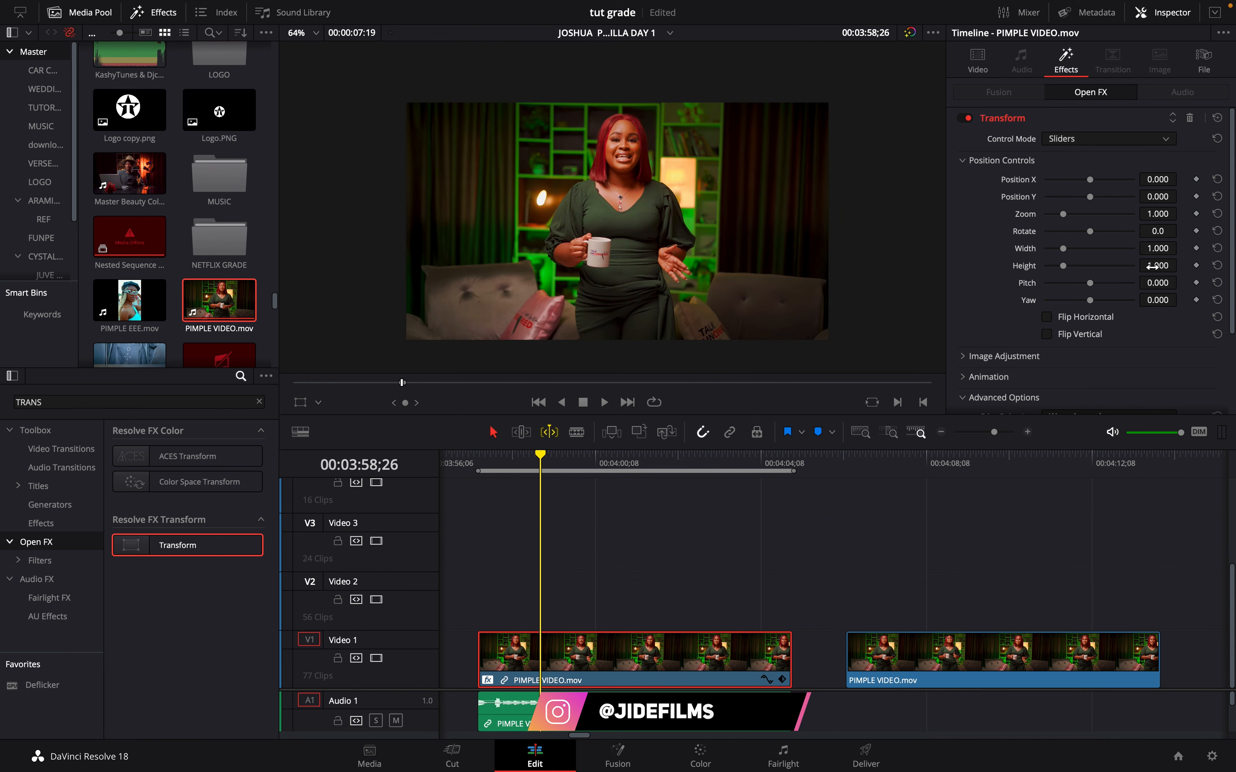
Duplicate the wrap-around clip onto Video 2 and Video 3 and trim the copies so their starts are staggered.
left_click_drag(577, 655, 525, 551)
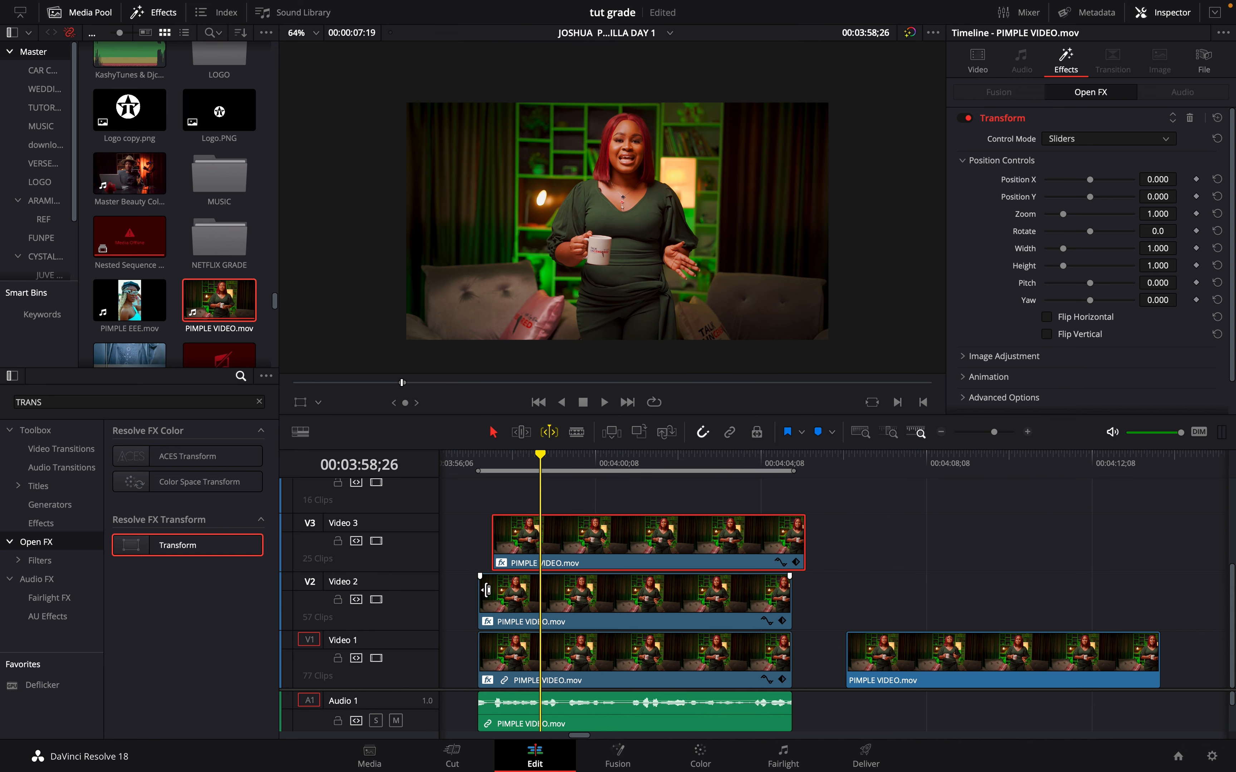
left_click_drag(479, 590, 508, 543)
Set the Transform effect's Zoom to about 0.338 on the Video 2 copy to tile the picture in a 3 by 3 grid.
mouse_move(503, 473)
left_mouse_down()
mouse_move(477, 470)
mouse_move(492, 466)
left_mouse_up()
left_click(525, 661)
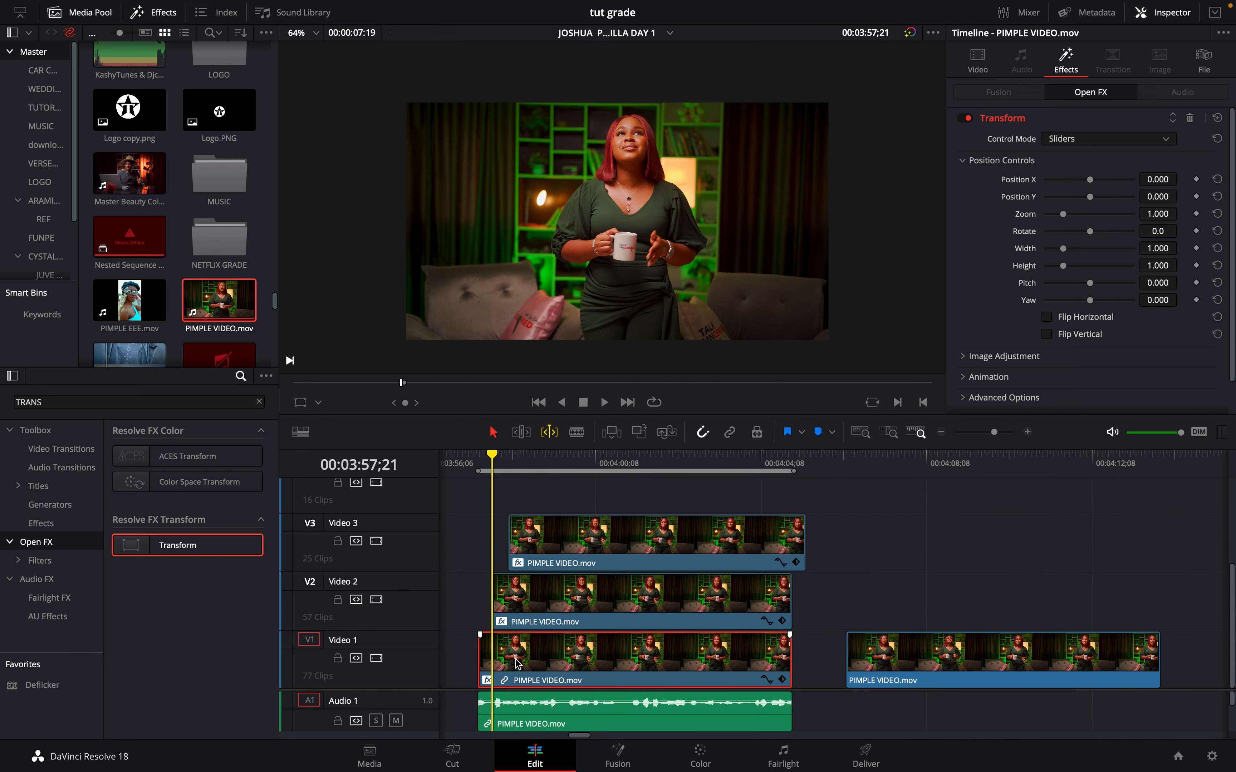
left_click(530, 601)
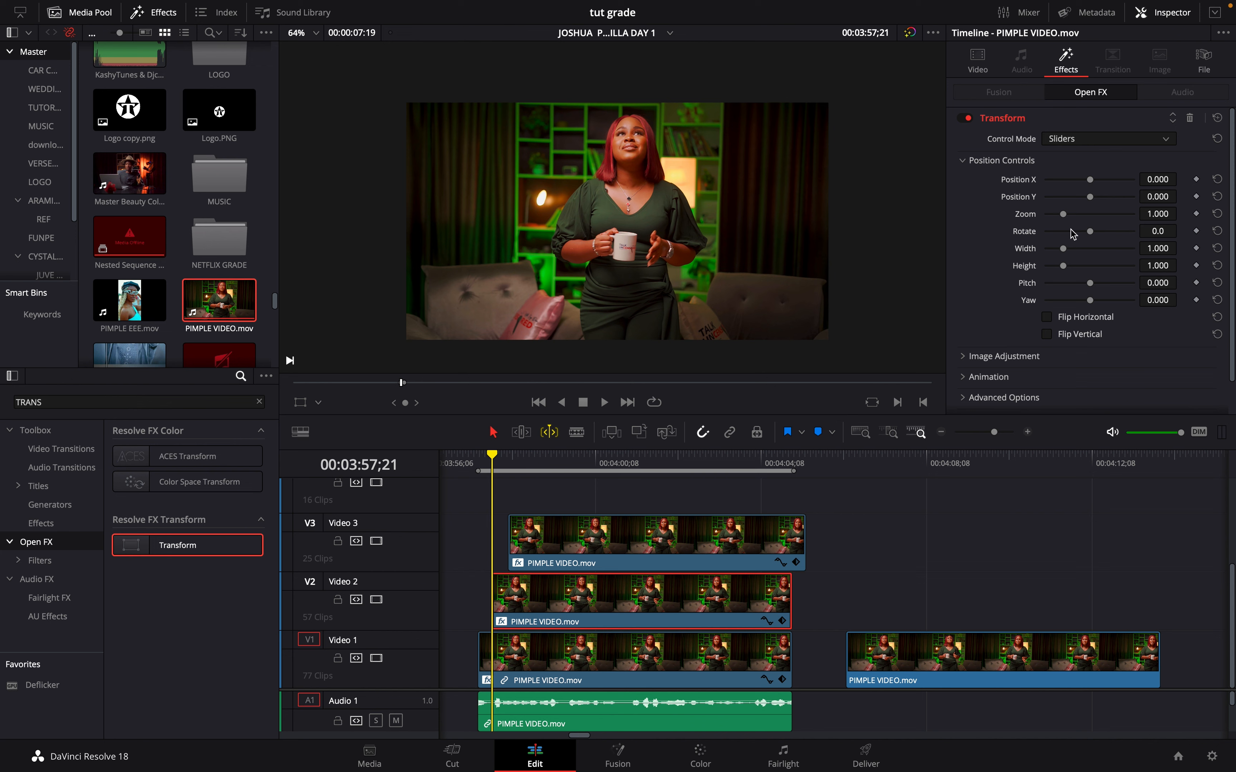
scroll(1110, 292, "down", 2)
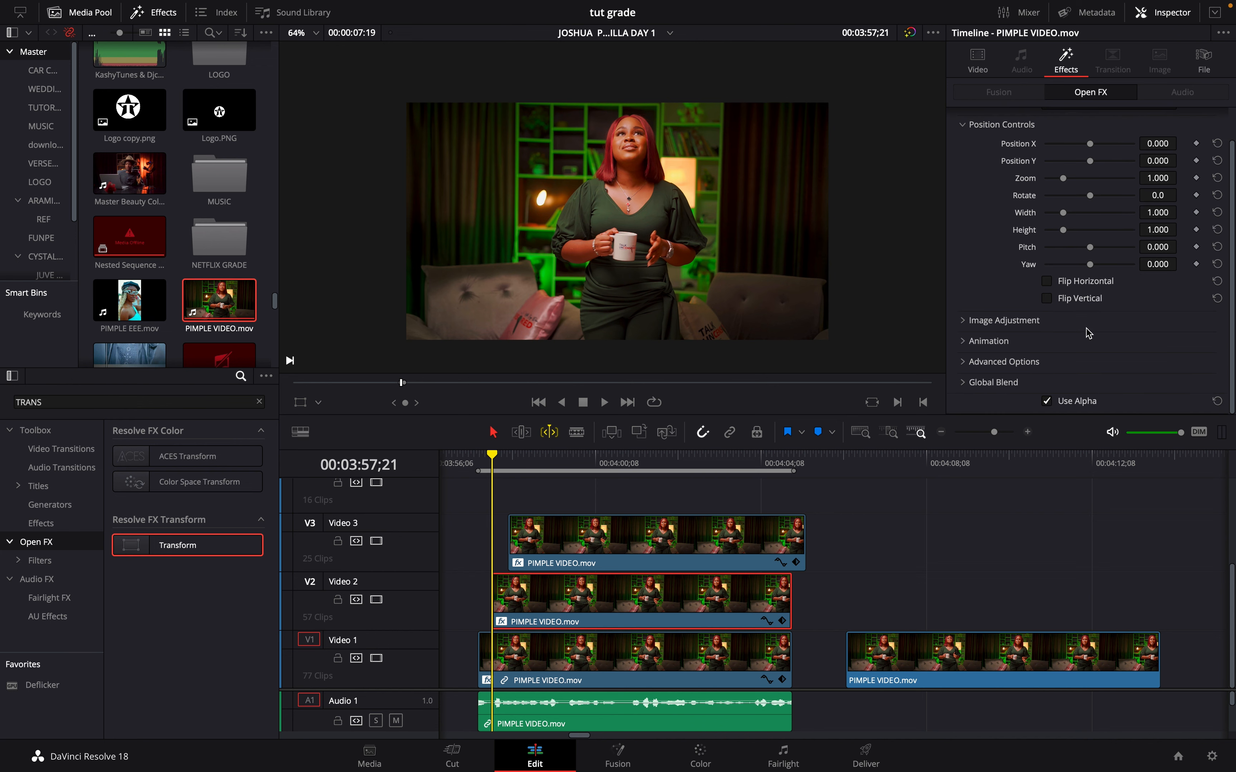
left_click(1032, 360)
scroll(1042, 353, "down", 1)
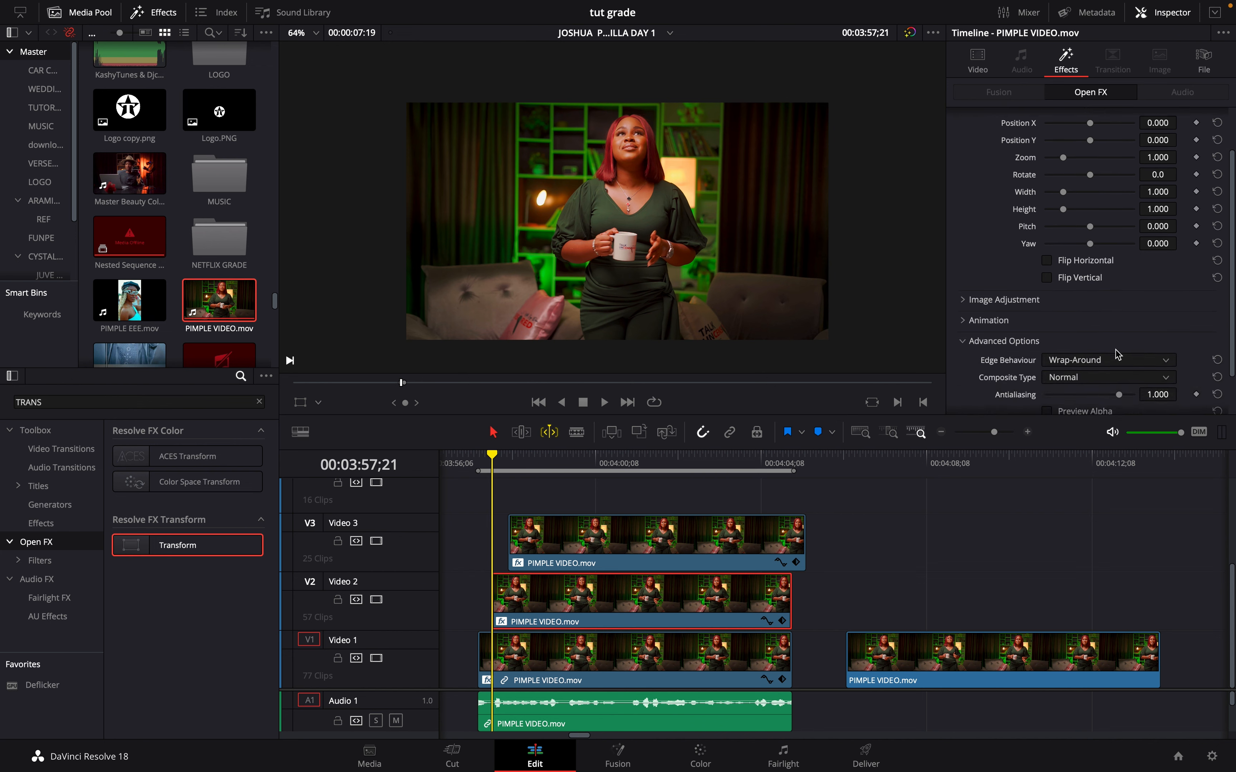
scroll(1072, 230, "up", 3)
left_click_drag(1064, 217, 1049, 221)
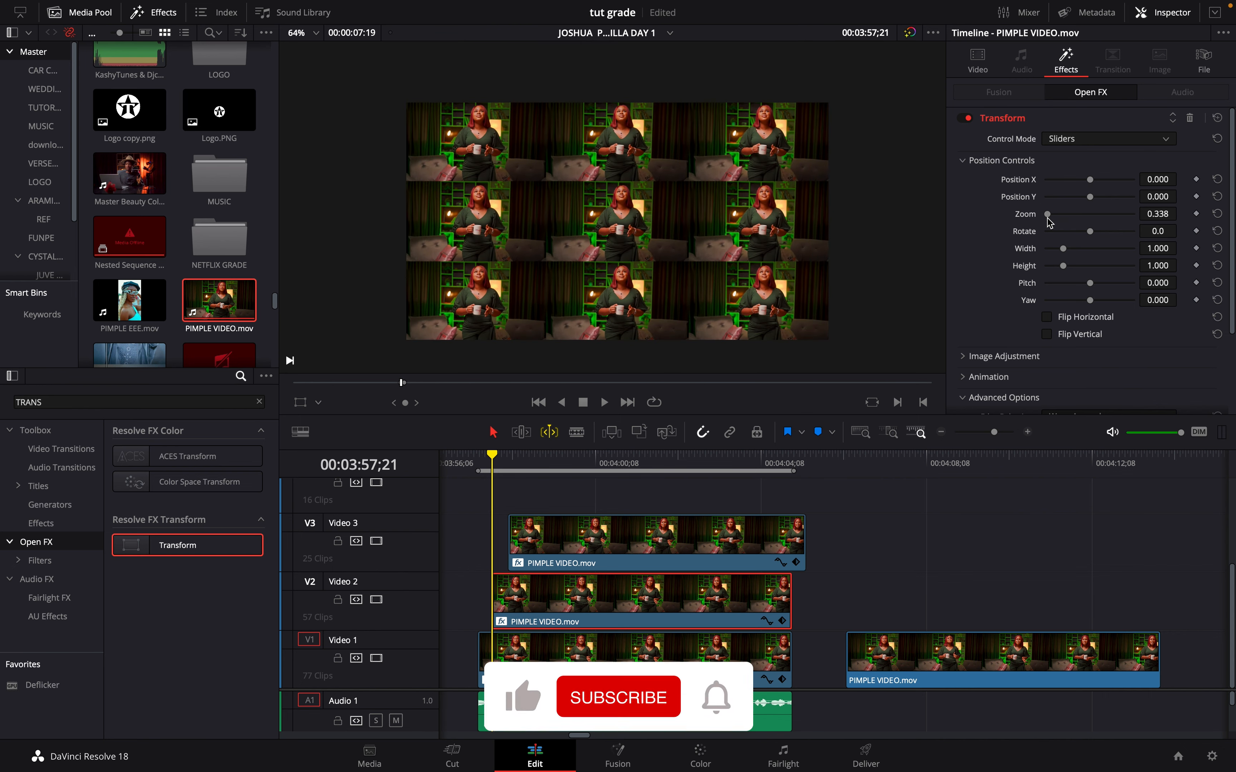
Set the Video 3 copy's Transform Zoom to 0.250 and Position Y to 0.709, and scrub through the stacked clips.
left_click(559, 467)
left_click(593, 533)
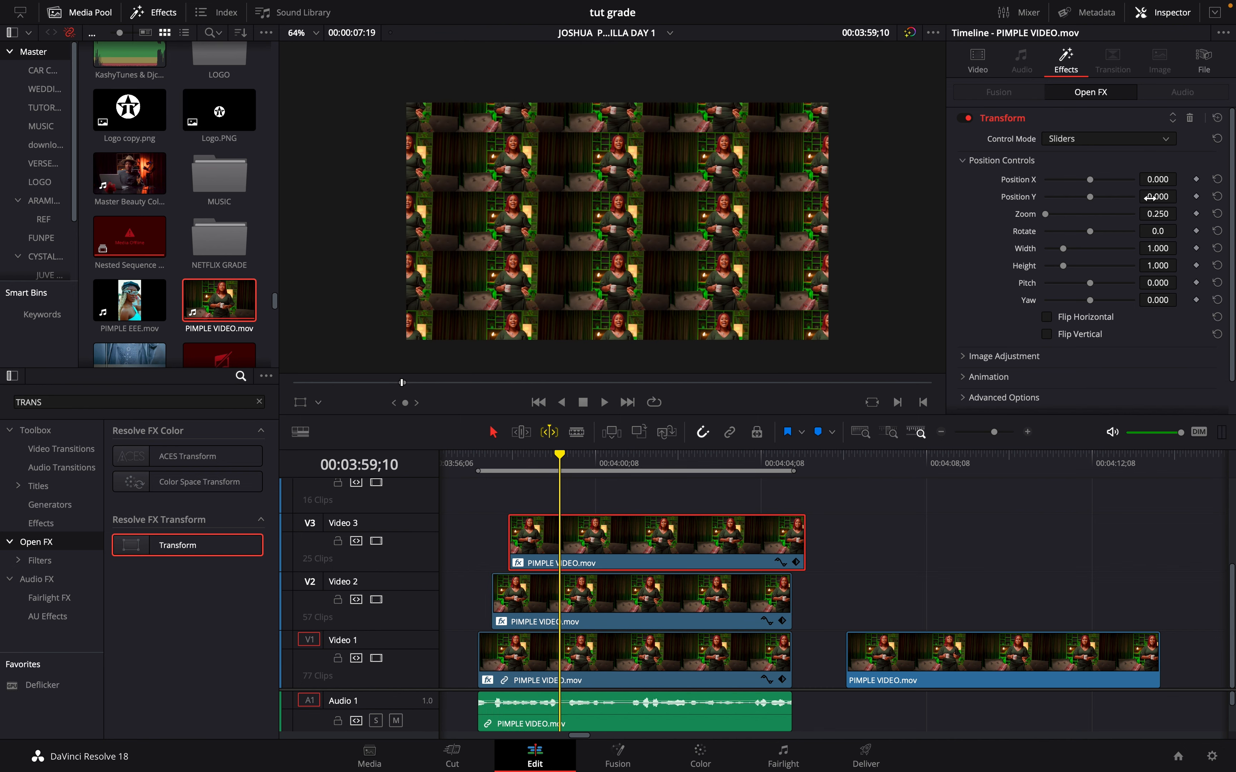
mouse_move(1175, 193)
left_mouse_down()
mouse_move(1194, 193)
mouse_move(617, 385)
mouse_move(692, 370)
mouse_move(1112, 383)
mouse_move(630, 382)
mouse_move(549, 307)
mouse_move(1153, 198)
left_mouse_up()
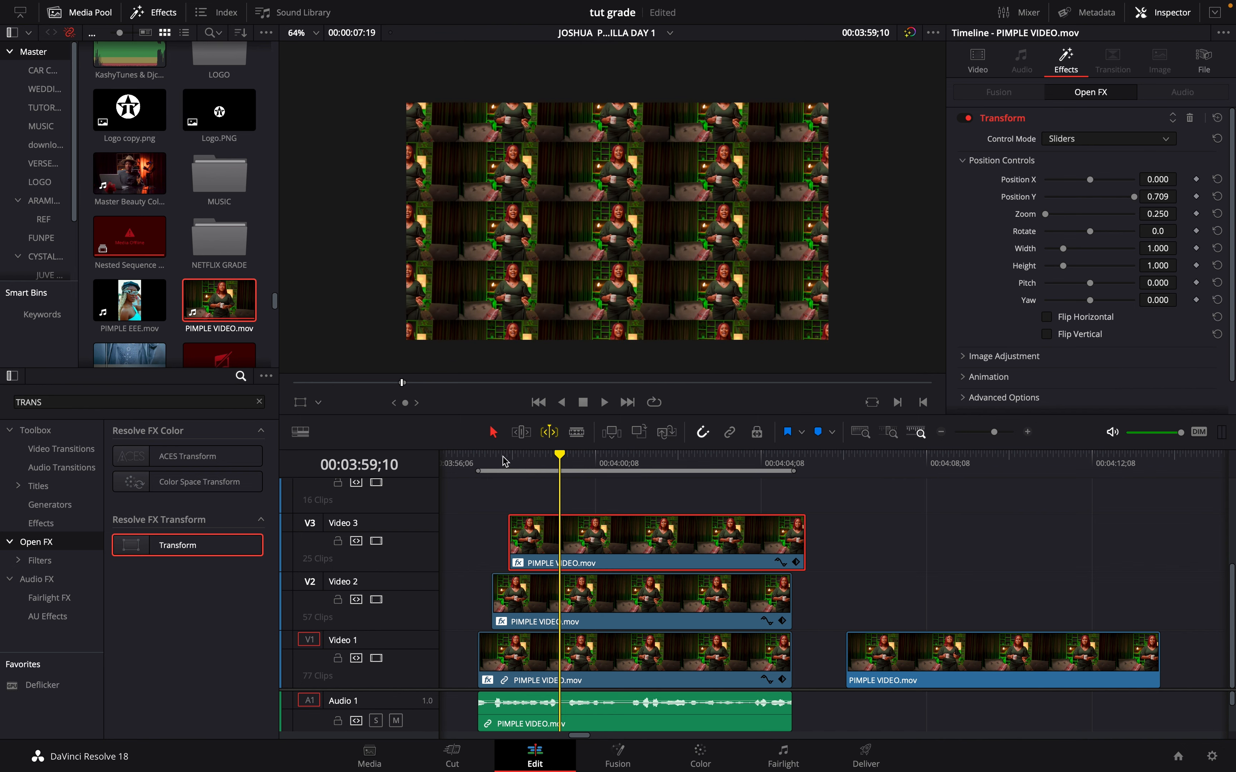
left_click_drag(518, 459, 715, 493)
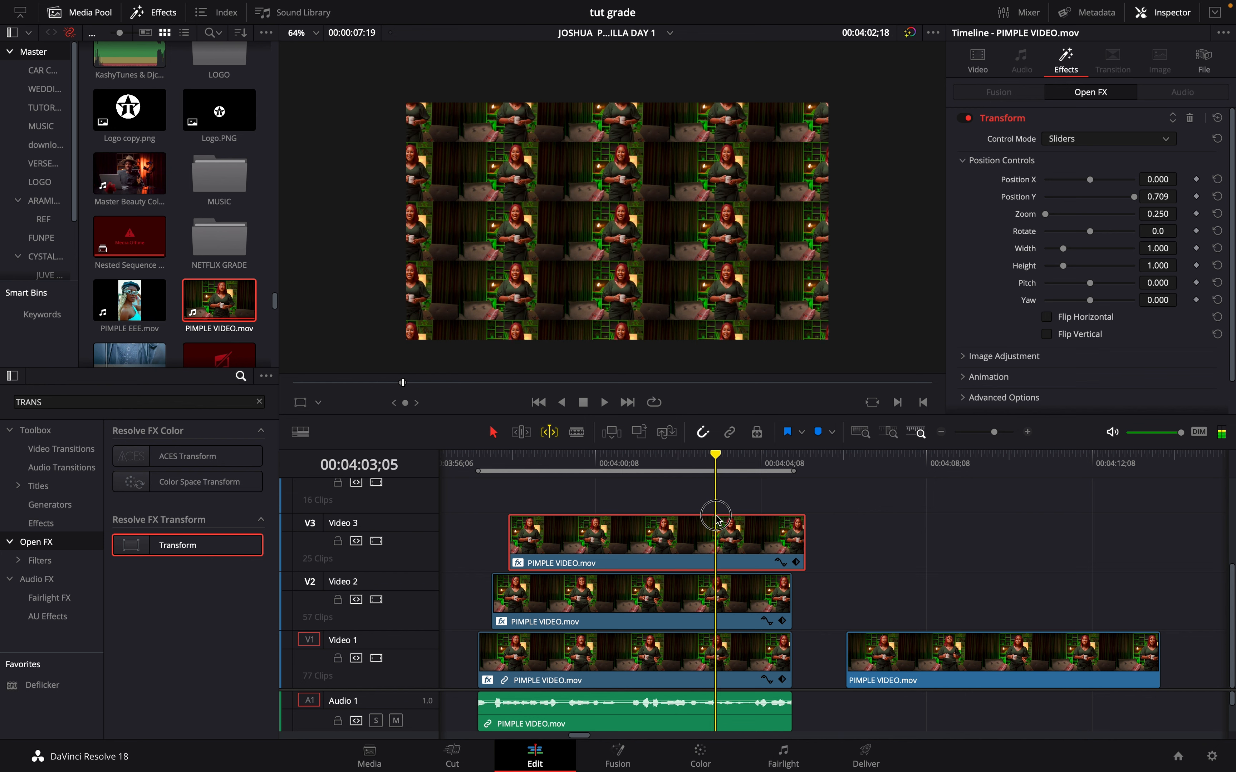
Apply the Transform effect to the second PIMPLE VIDEO.mov clip on Video 1.
scroll(716, 516, "right", 5)
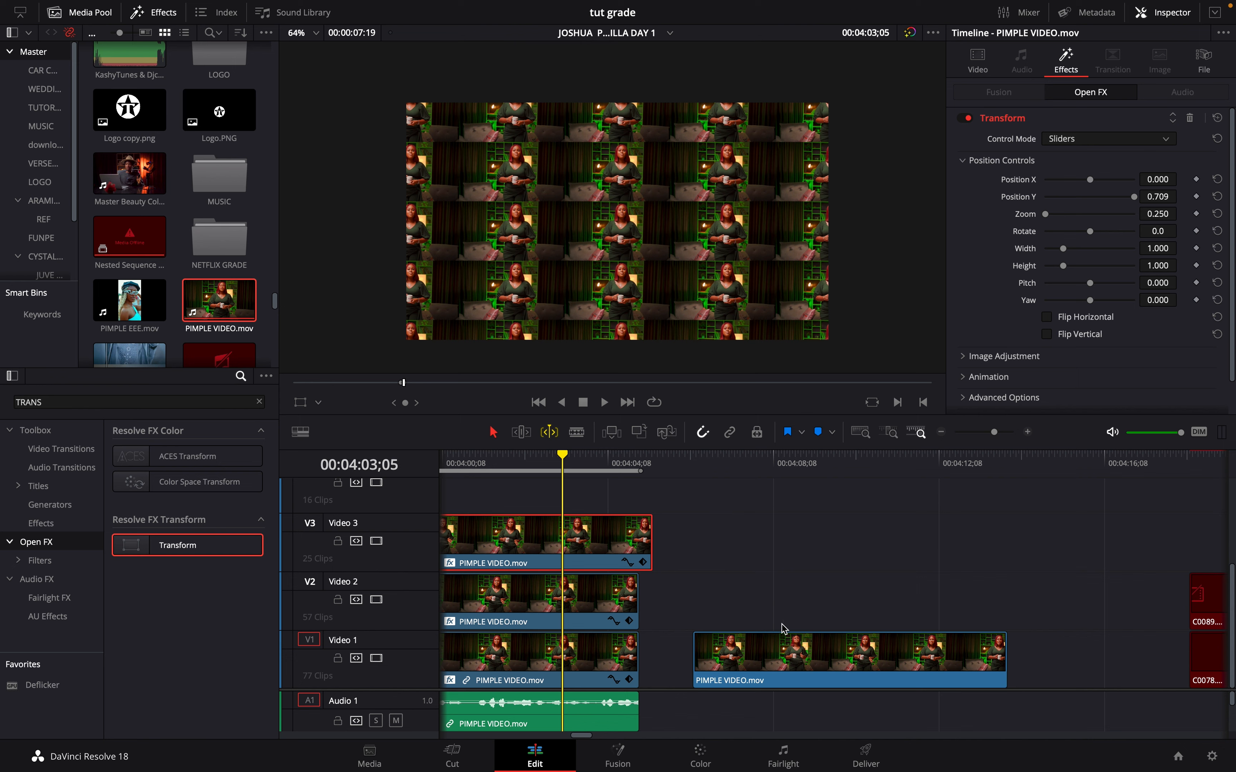
left_click(798, 666)
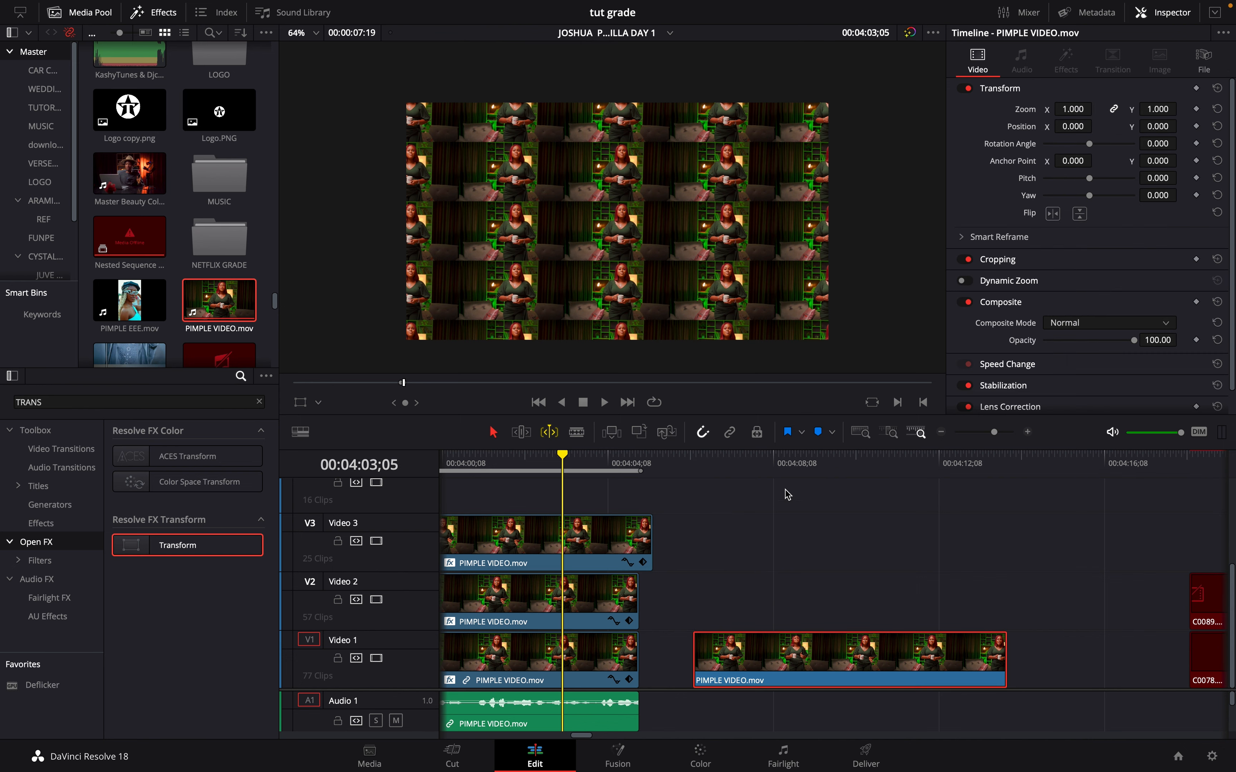
left_click(799, 469)
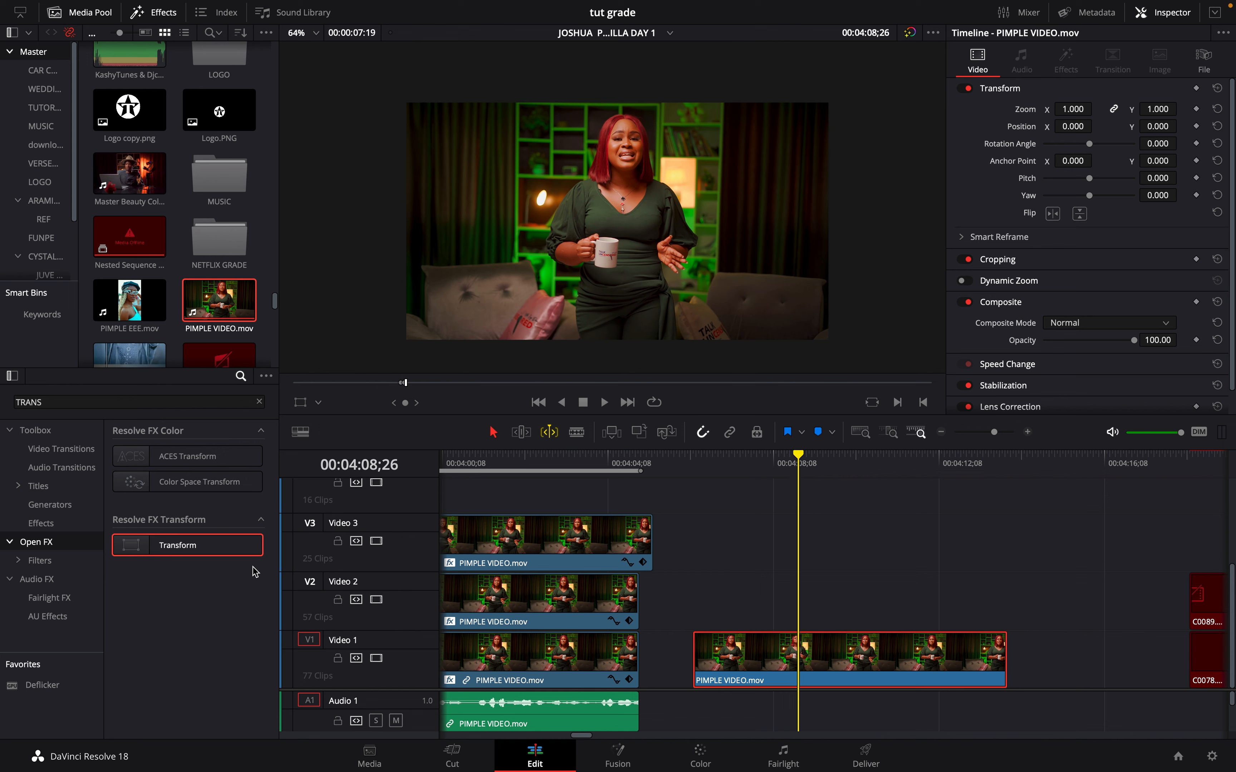
left_click_drag(195, 546, 771, 660)
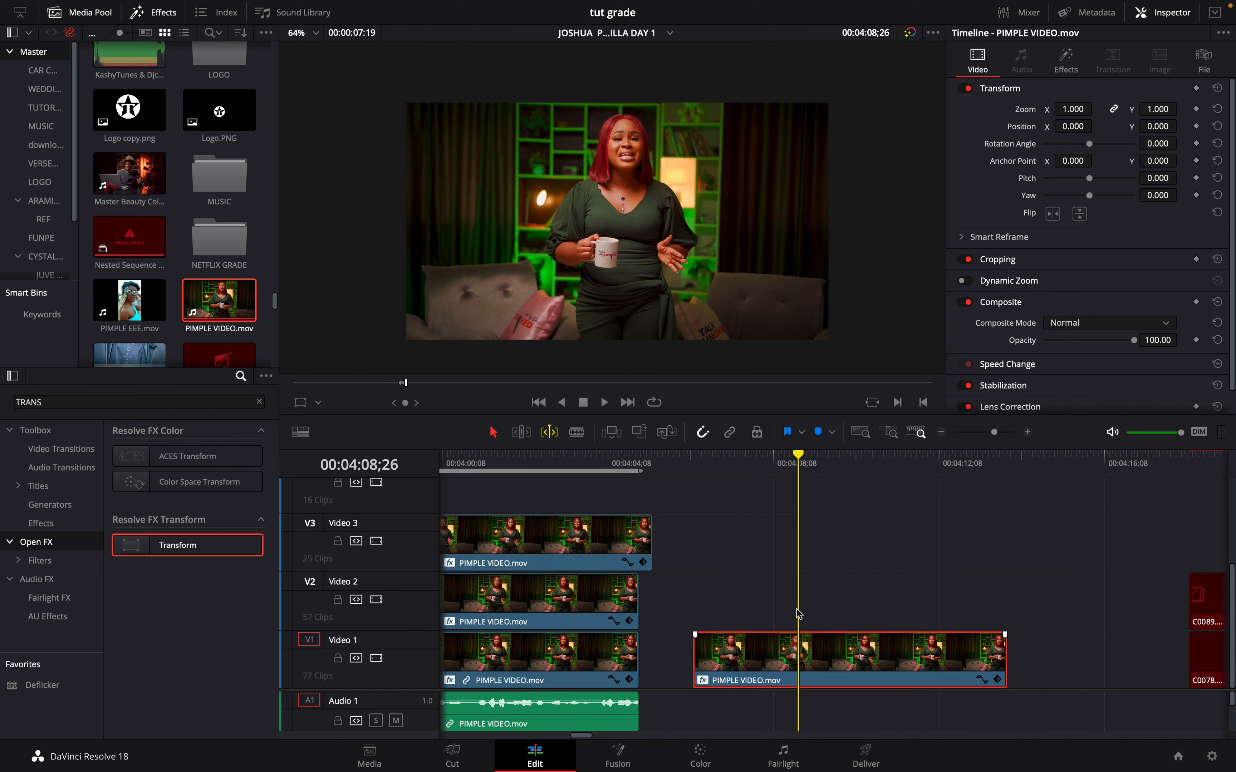
Set the second clip's Transform Edge Rounding to about 0.147 and its Zoom to about 0.978.
scroll(1184, 307, "down", 1)
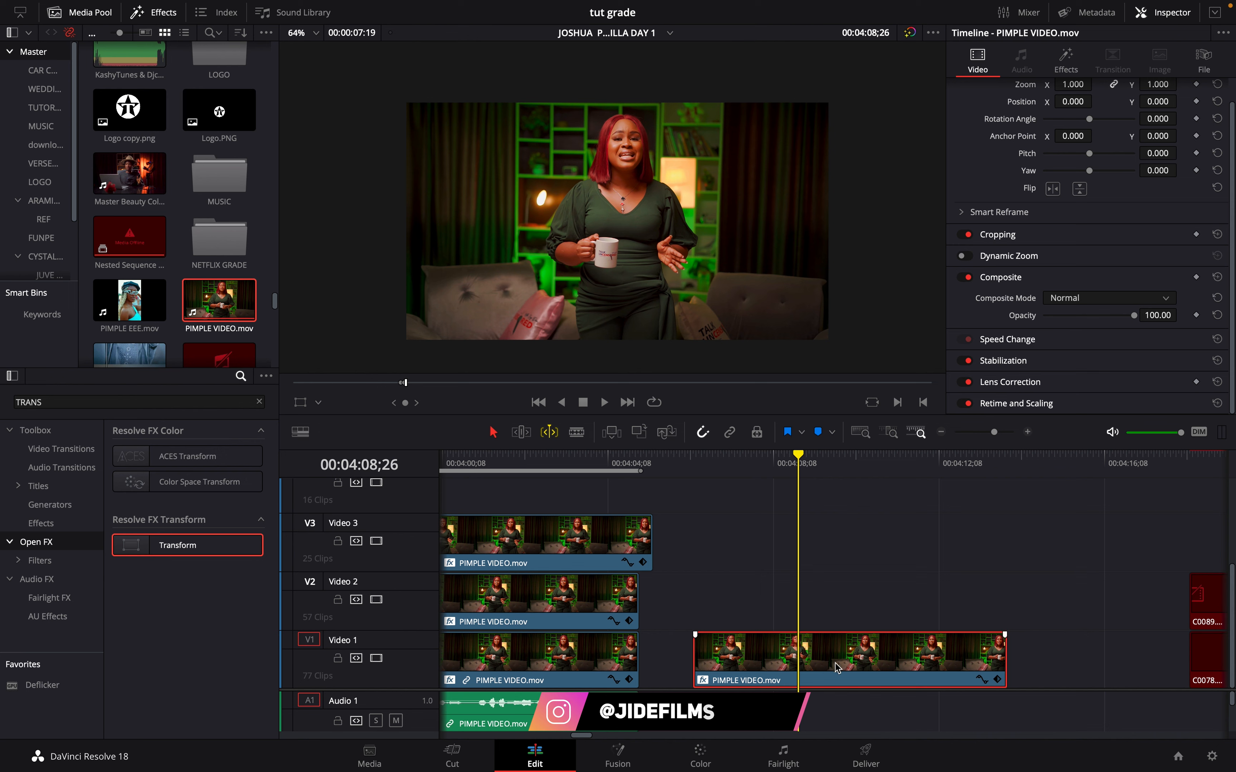
left_click(1066, 65)
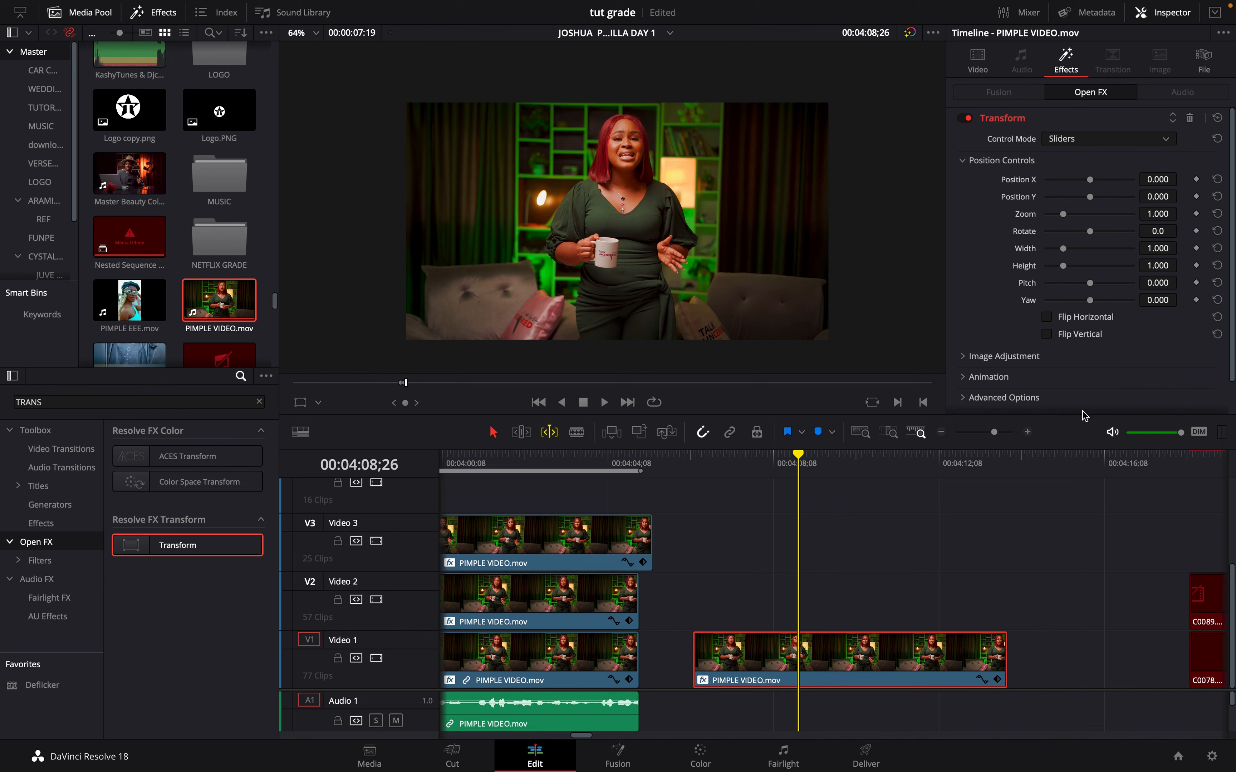
left_click(1068, 356)
scroll(1068, 272, "down", 2)
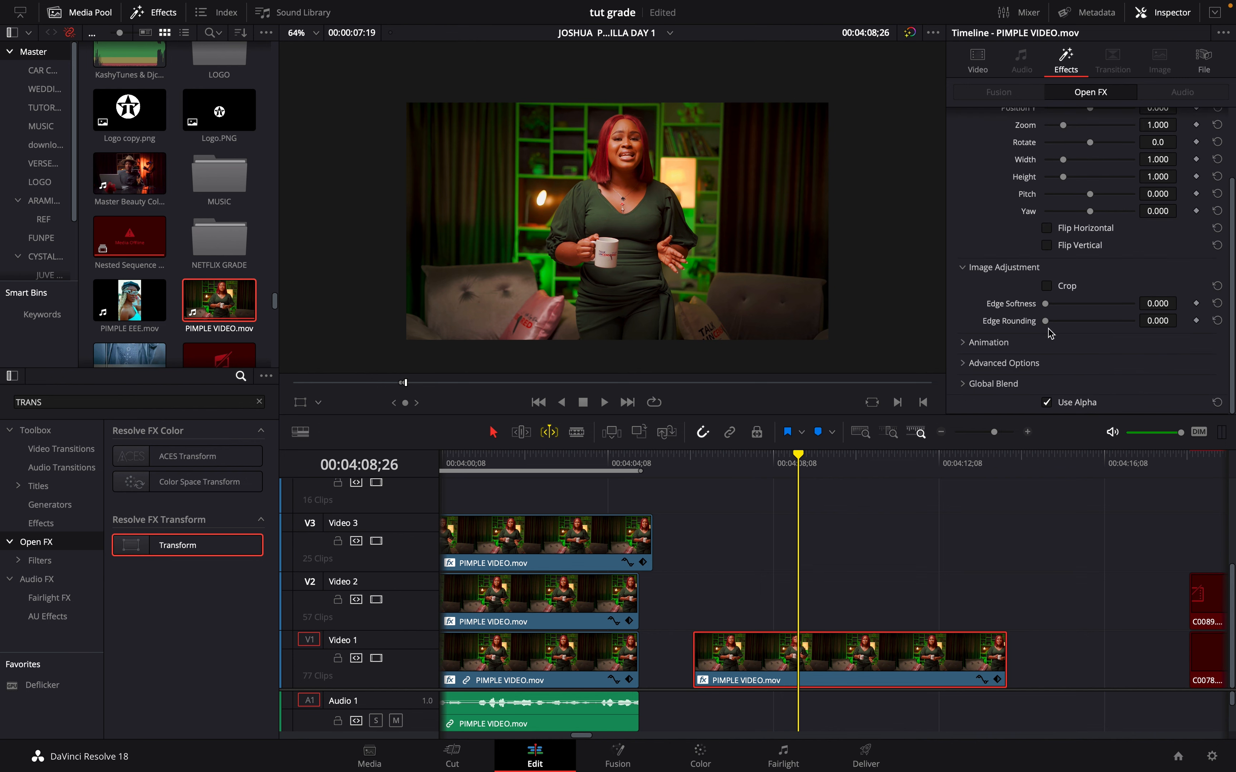
left_click_drag(1045, 321, 1057, 347)
scroll(1058, 348, "up", 4)
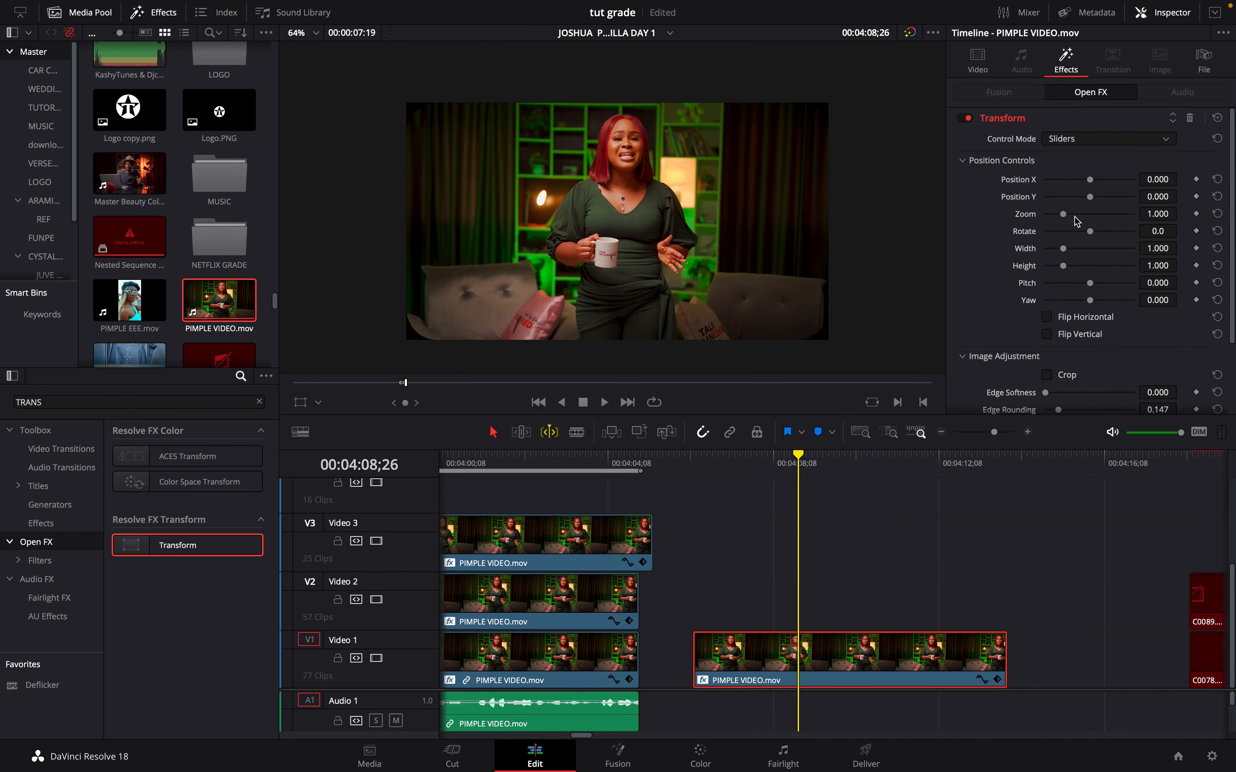
left_click_drag(1063, 220, 1063, 230)
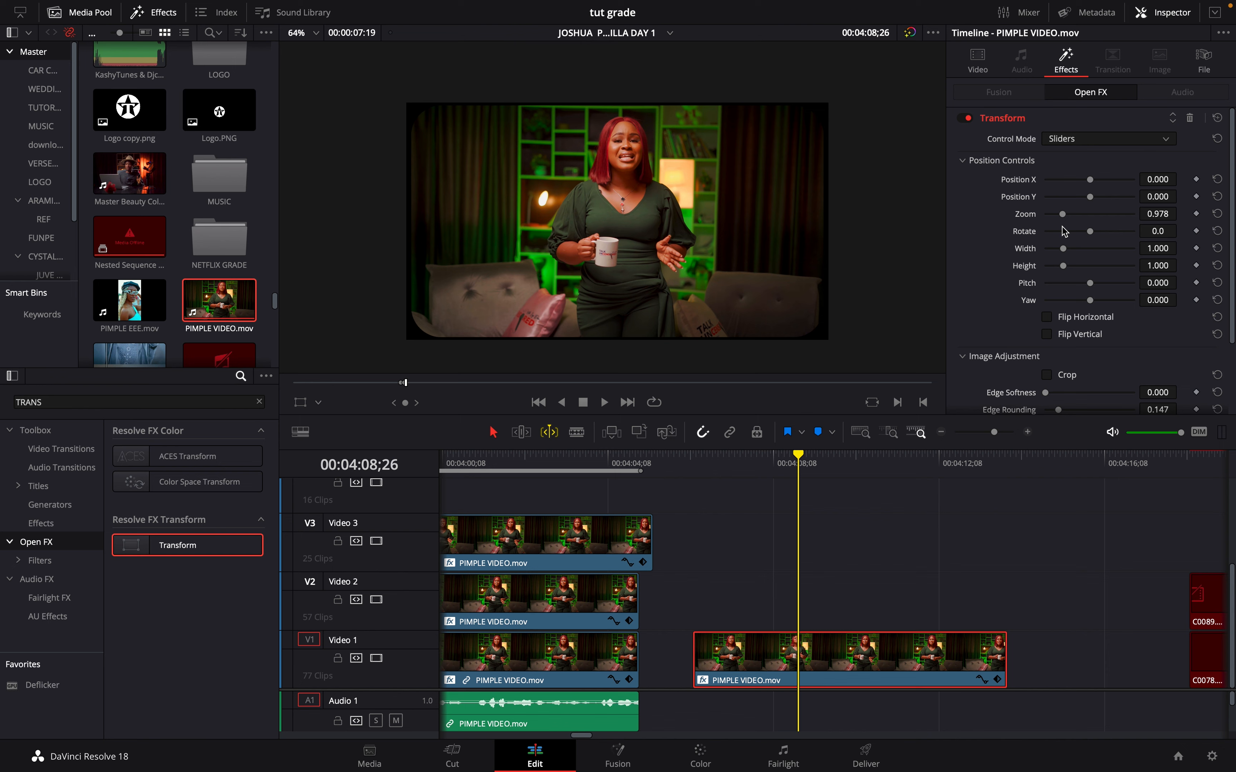
Duplicate the Video 3 clip onto the track above it, starting slightly after the Video 3 clip.
left_click(523, 534)
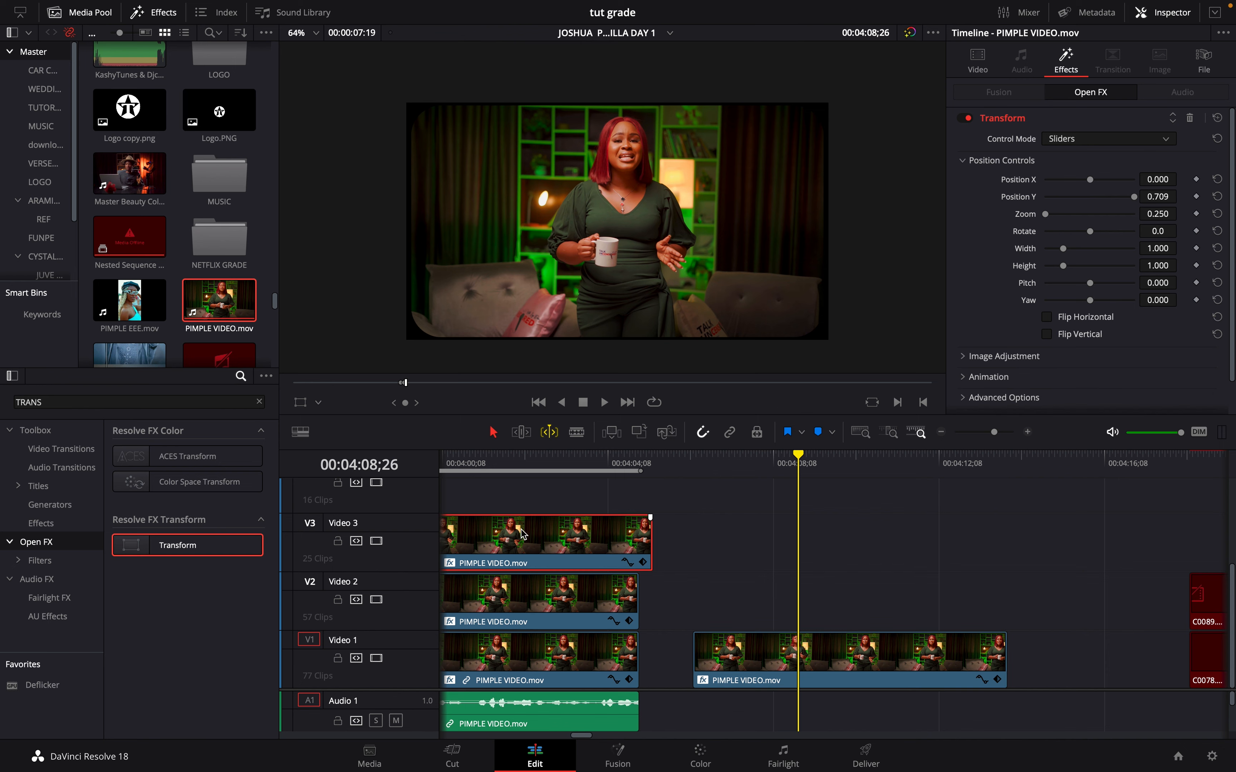
left_click(562, 470)
scroll(861, 587, "right", 2)
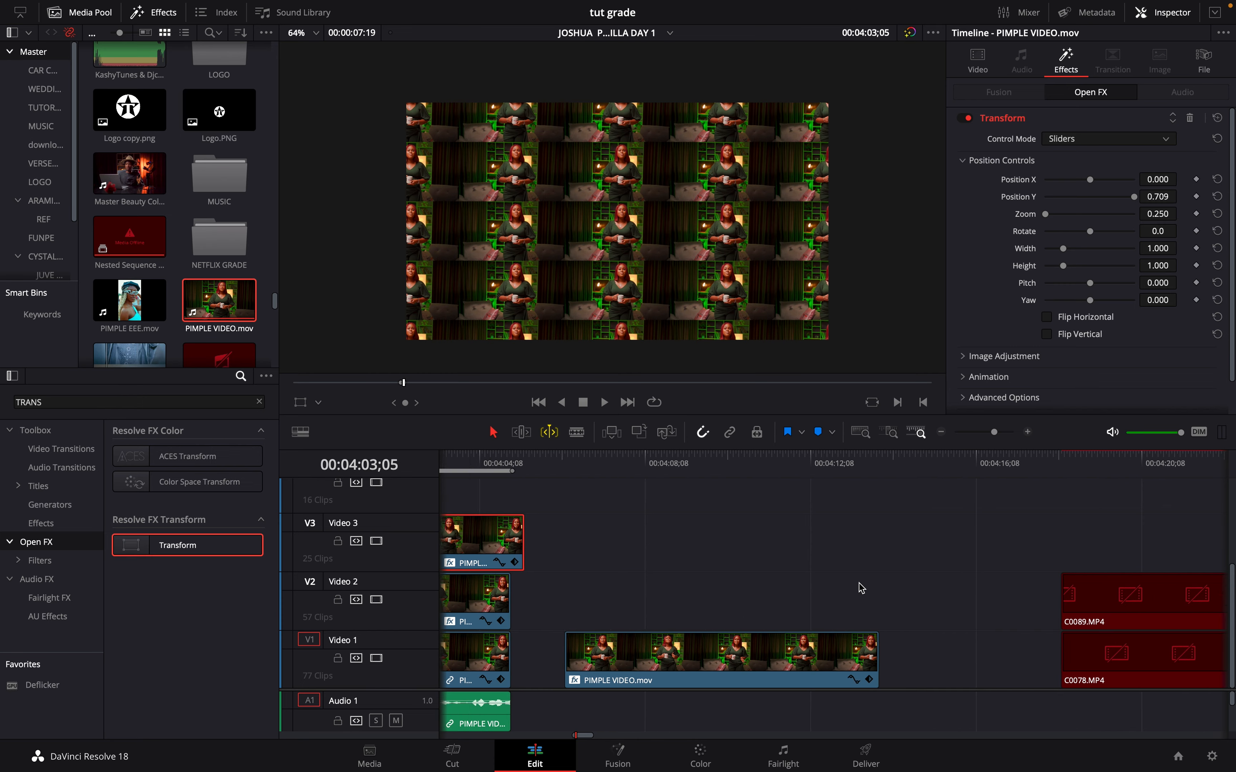
left_click(940, 433)
scroll(878, 547, "right", 4)
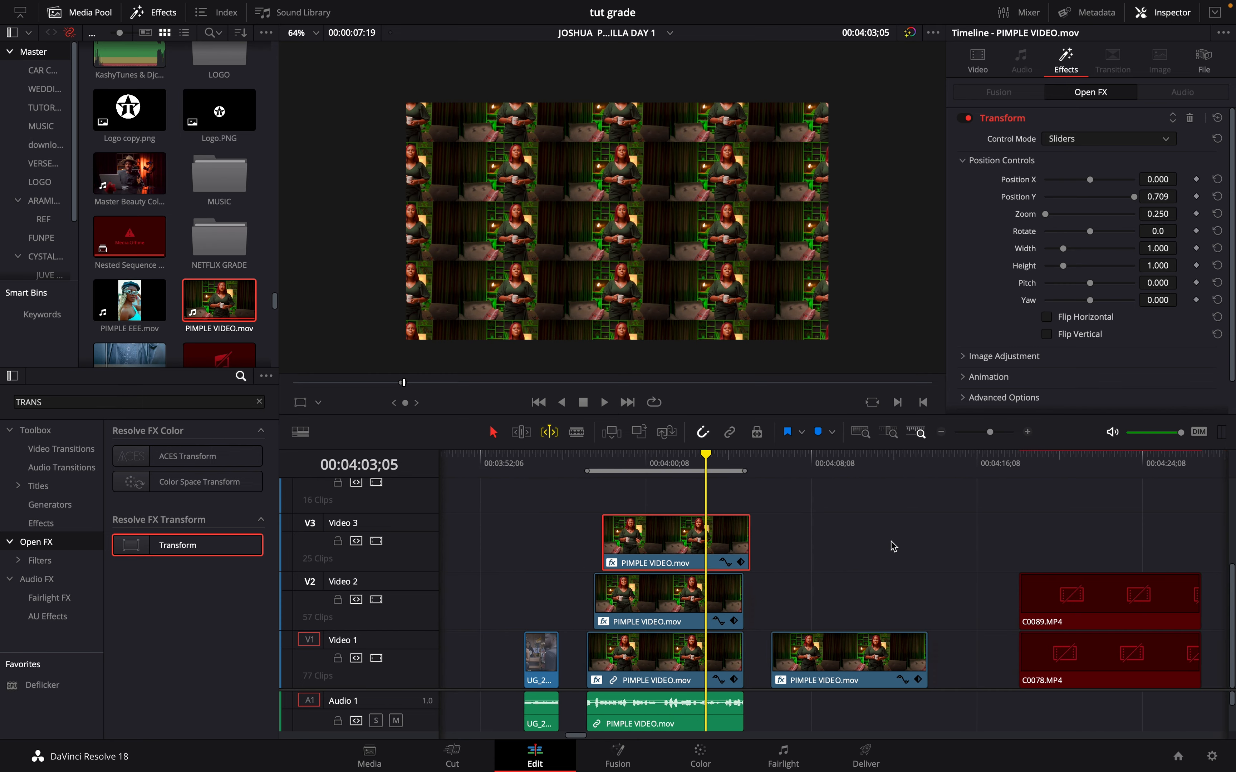
left_click_drag(582, 543, 581, 498)
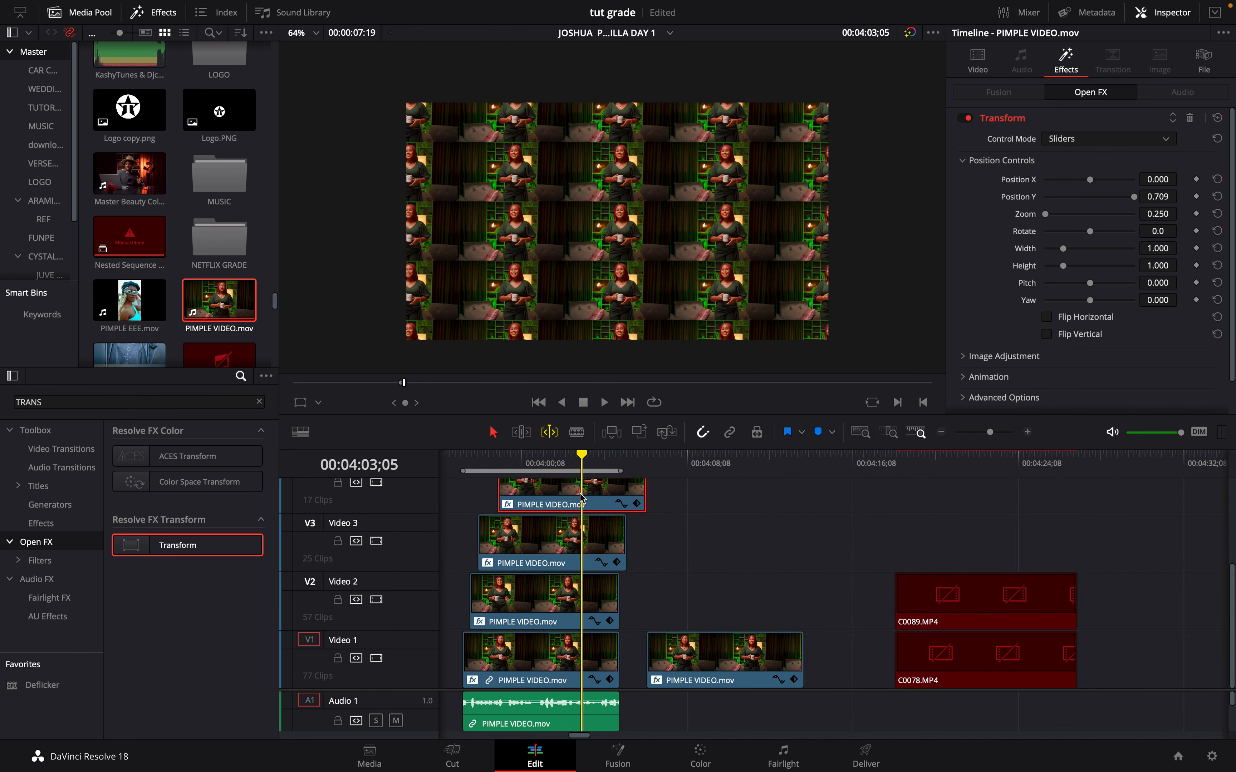
Set the topmost copy's Transform Edge Behaviour to Reflect.
scroll(1052, 398, "down", 2)
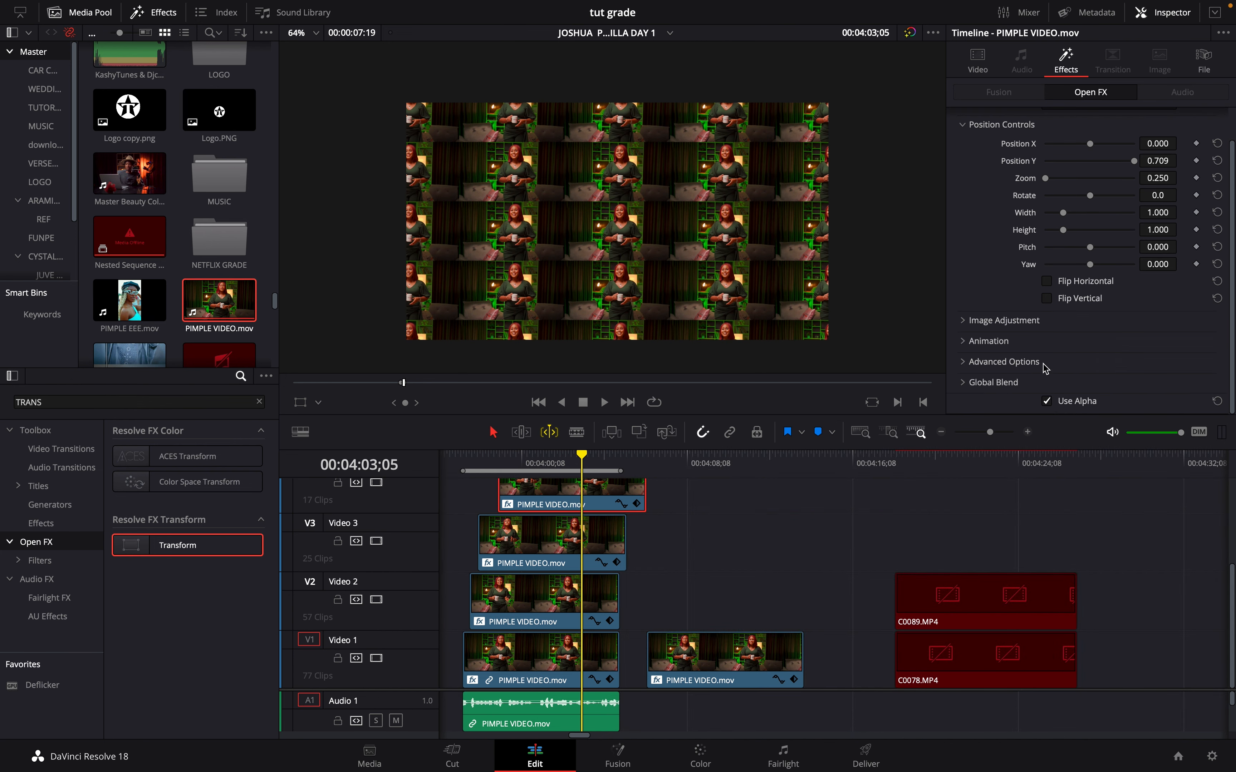
left_click(1044, 363)
scroll(1041, 365, "down", 3)
left_click(1077, 311)
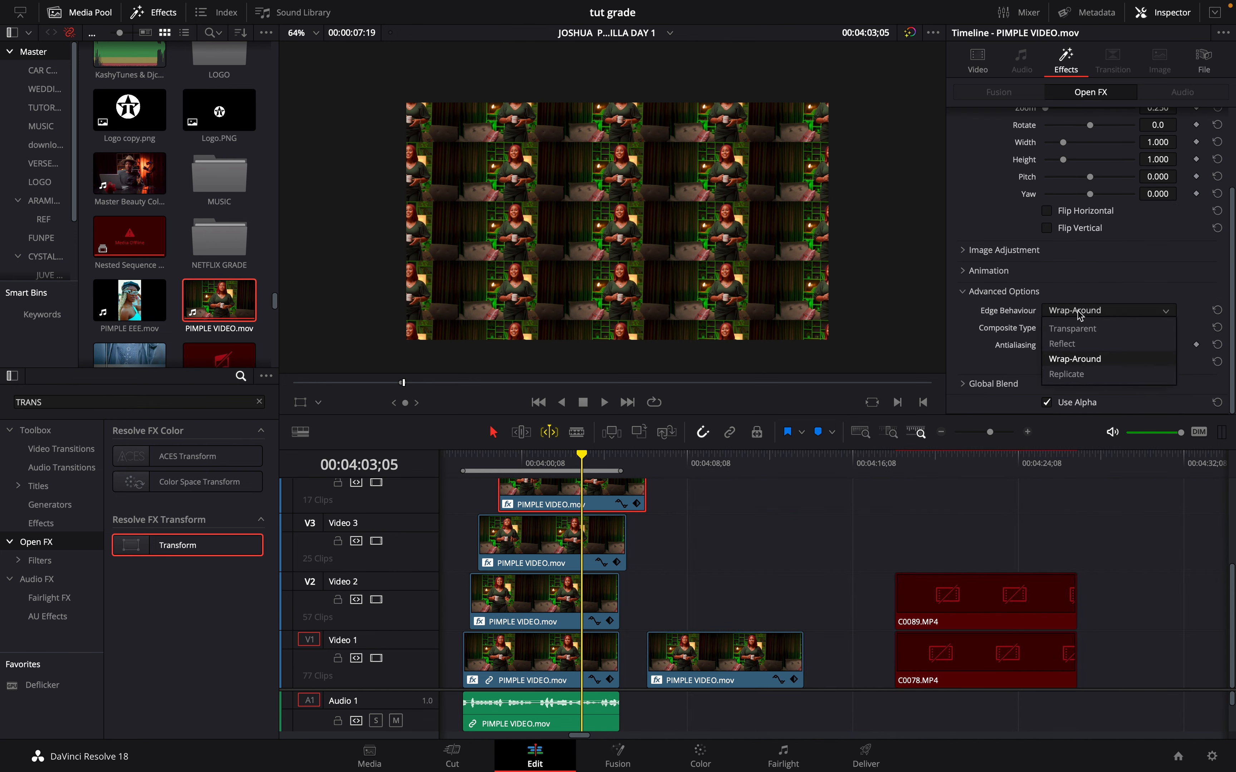
left_click(1084, 348)
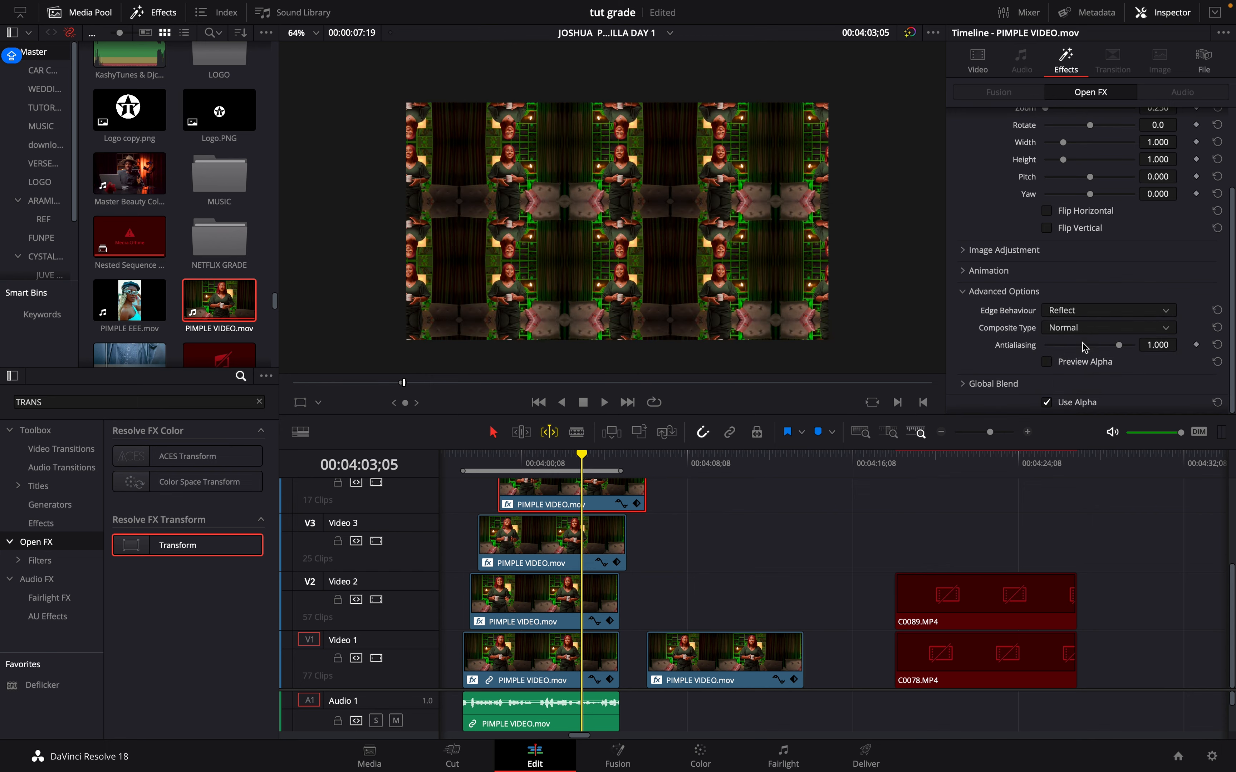
Preview the reflected picture full screen, then review the stacked copies and the rounded-corner clip along the timeline.
key("p")
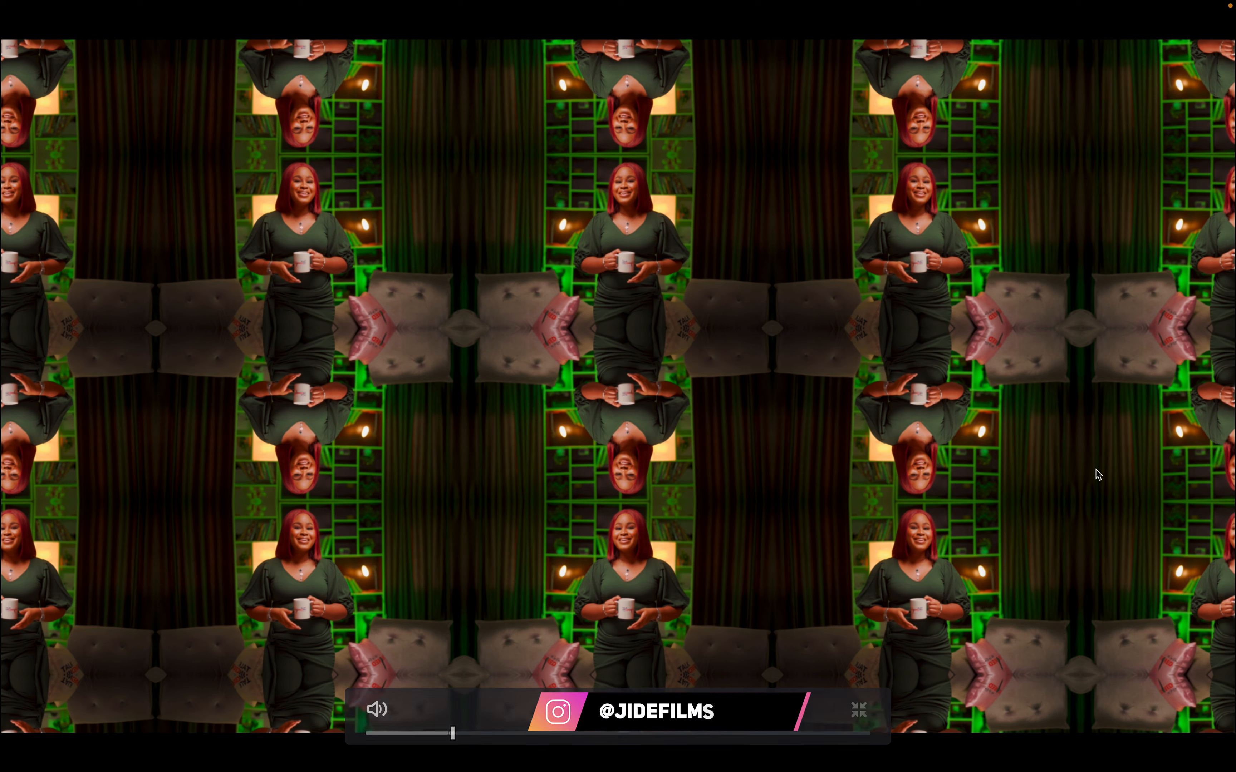
key("Escape")
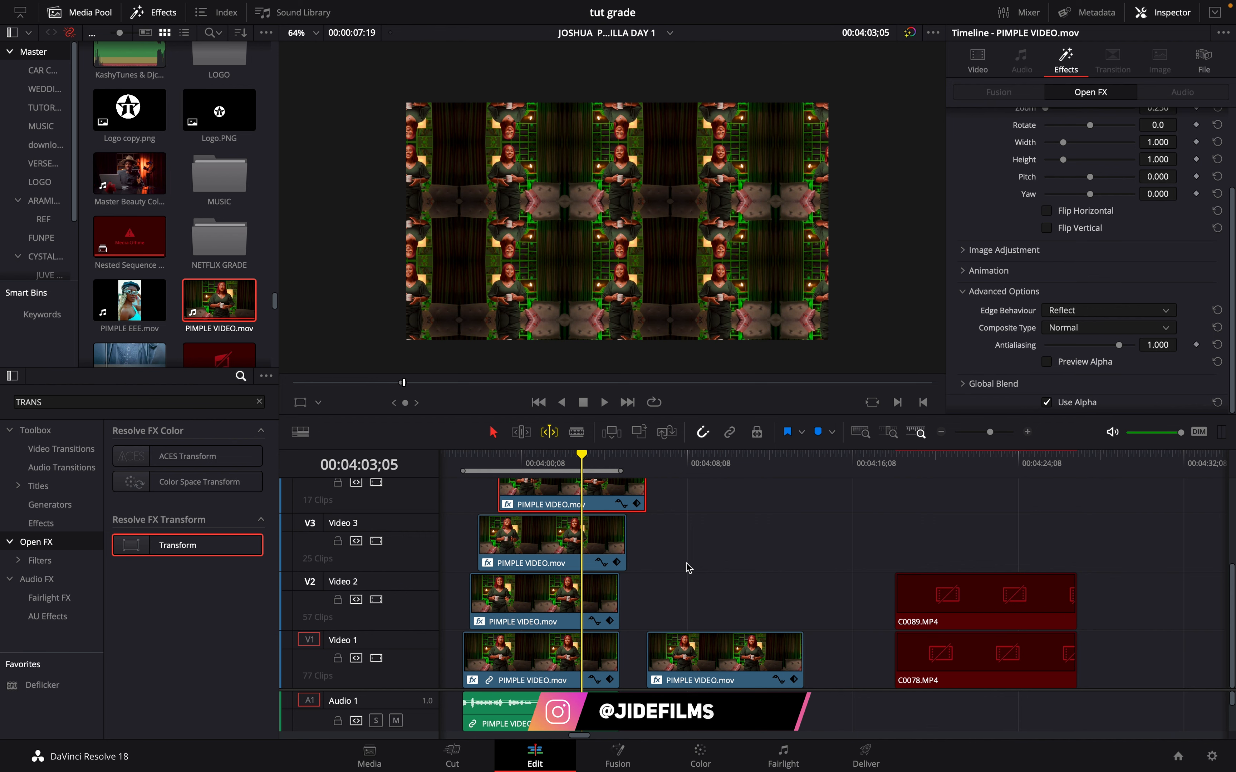
left_click_drag(491, 462, 631, 498)
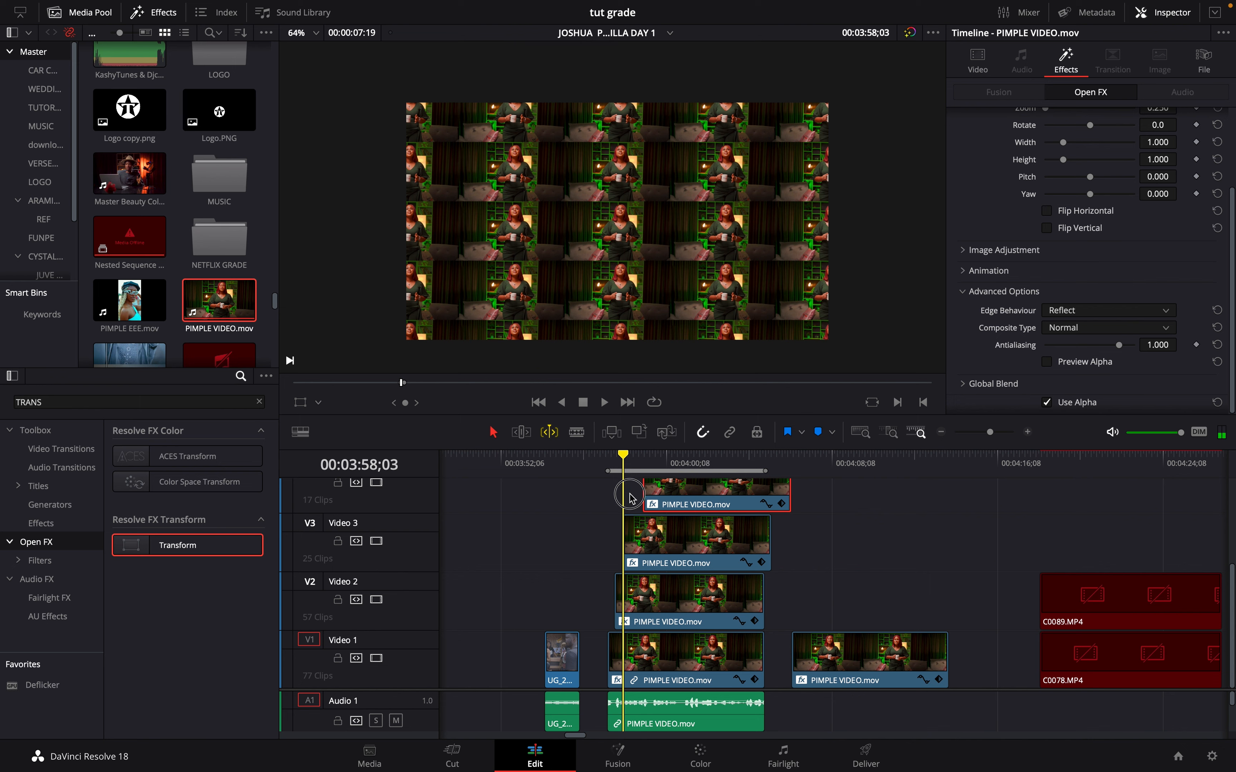
left_click_drag(629, 498, 695, 473)
left_click(623, 462)
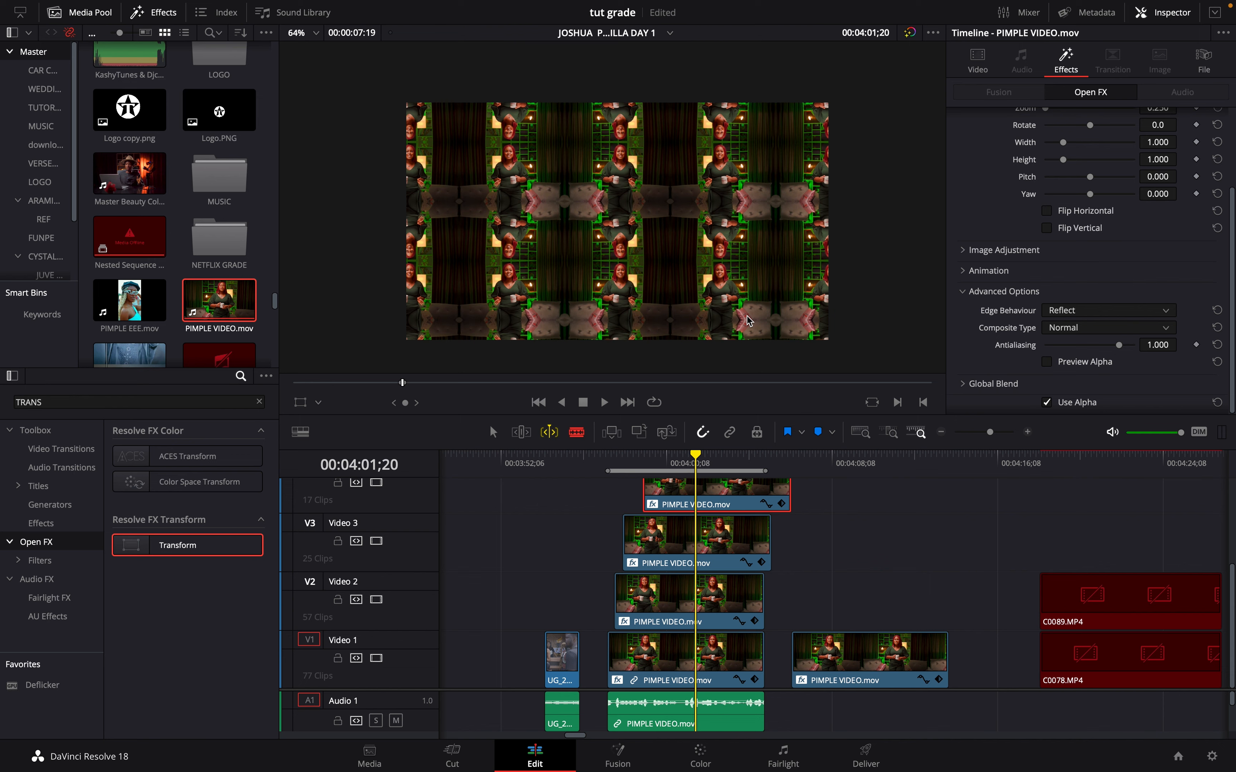
left_click(860, 462)
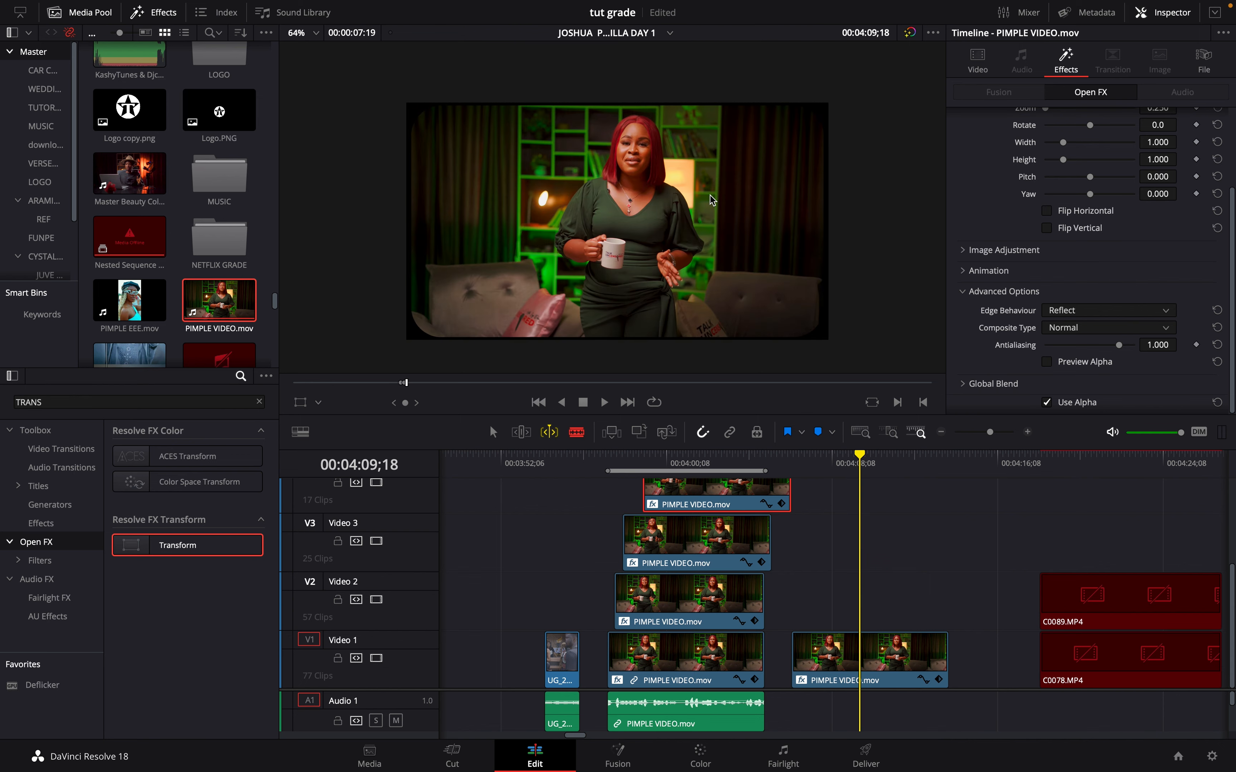